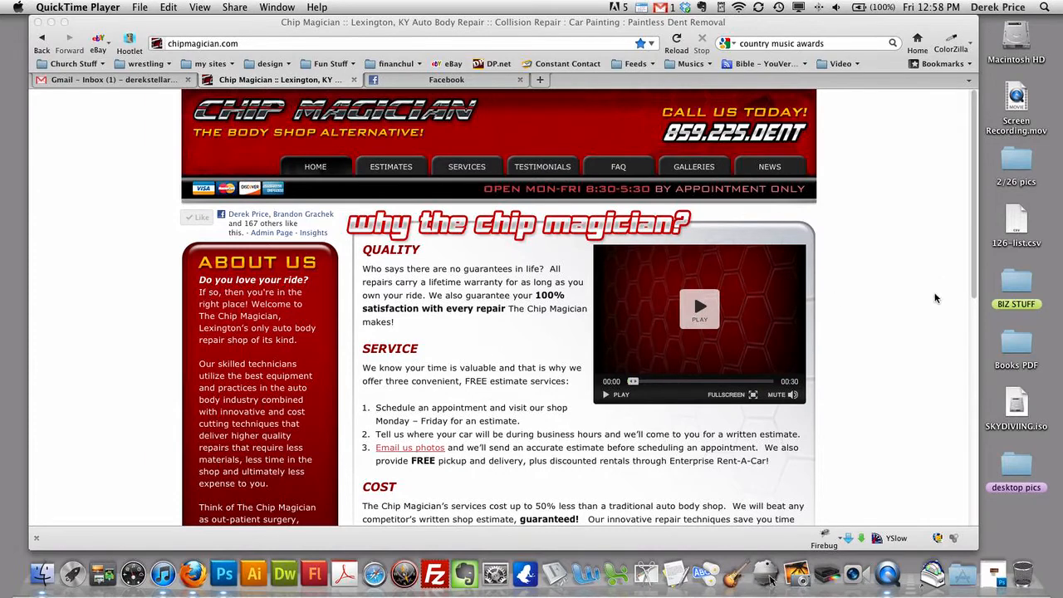
Open the WordPress dashboard through the Administrator Login link in the website's footer
{"action": "scroll", "coordinate": [714, 283], "scroll_direction": "down", "scroll_amount": 5}
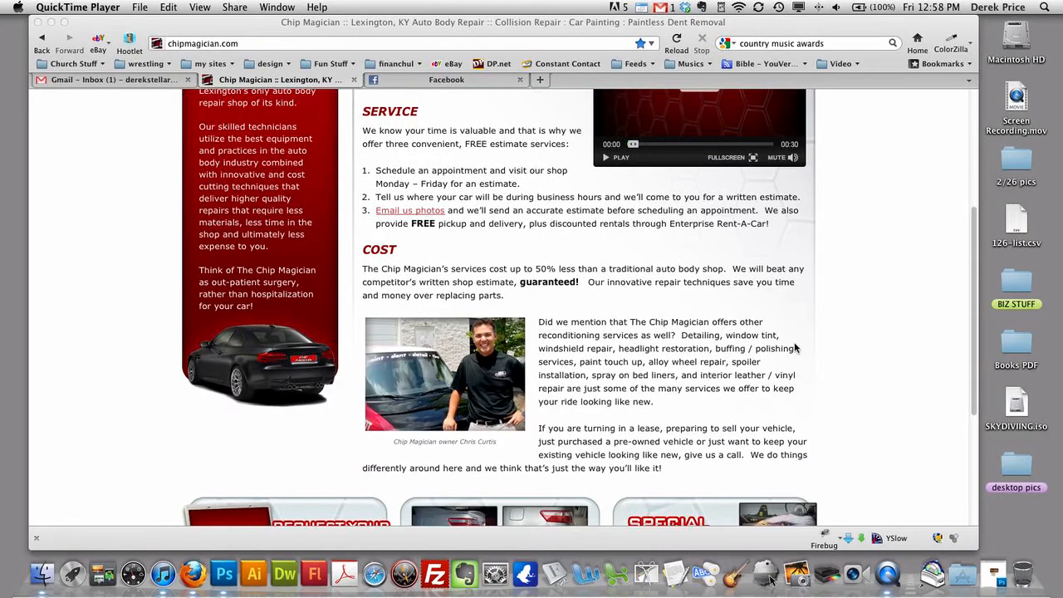
{"action": "scroll", "coordinate": [822, 361], "scroll_direction": "down", "scroll_amount": 5}
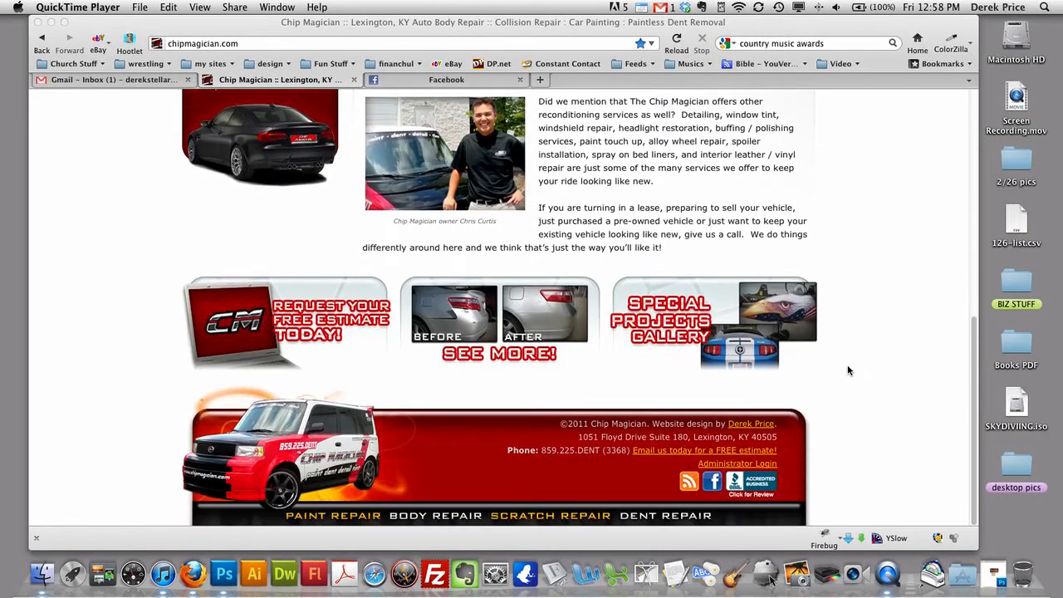
{"action": "left_click", "coordinate": [766, 468]}
{"action": "left_click", "coordinate": [769, 469]}
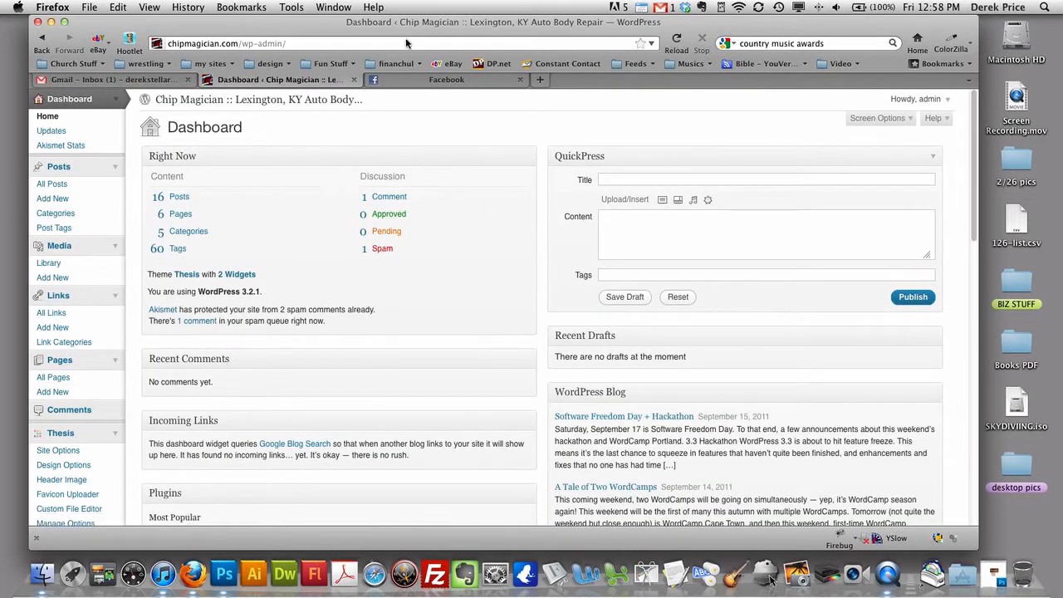
Open the Add Gallery / Images page of the Gallery plugin
{"action": "left_click_drag", "start_coordinate": [428, 22], "coordinate": [481, 23]}
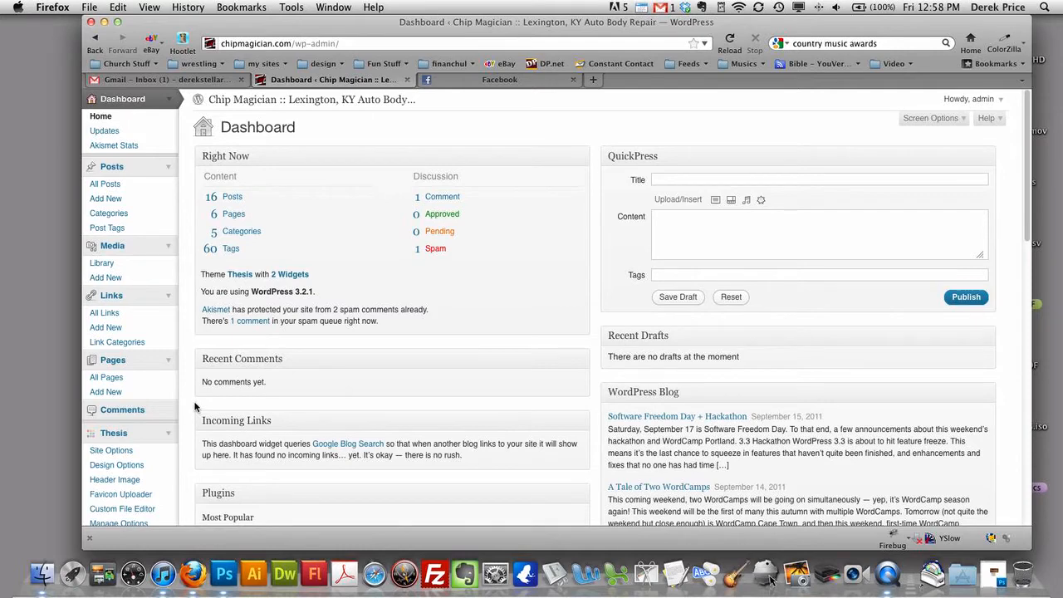
{"action": "scroll", "coordinate": [166, 413], "scroll_direction": "down", "scroll_amount": 5}
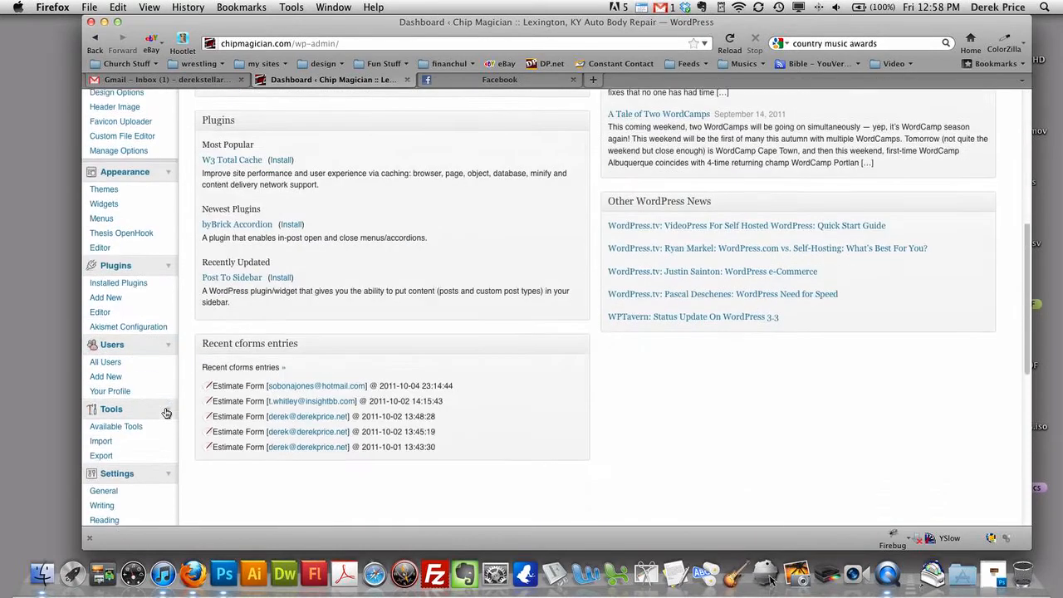
{"action": "scroll", "coordinate": [166, 413], "scroll_direction": "down", "scroll_amount": 5}
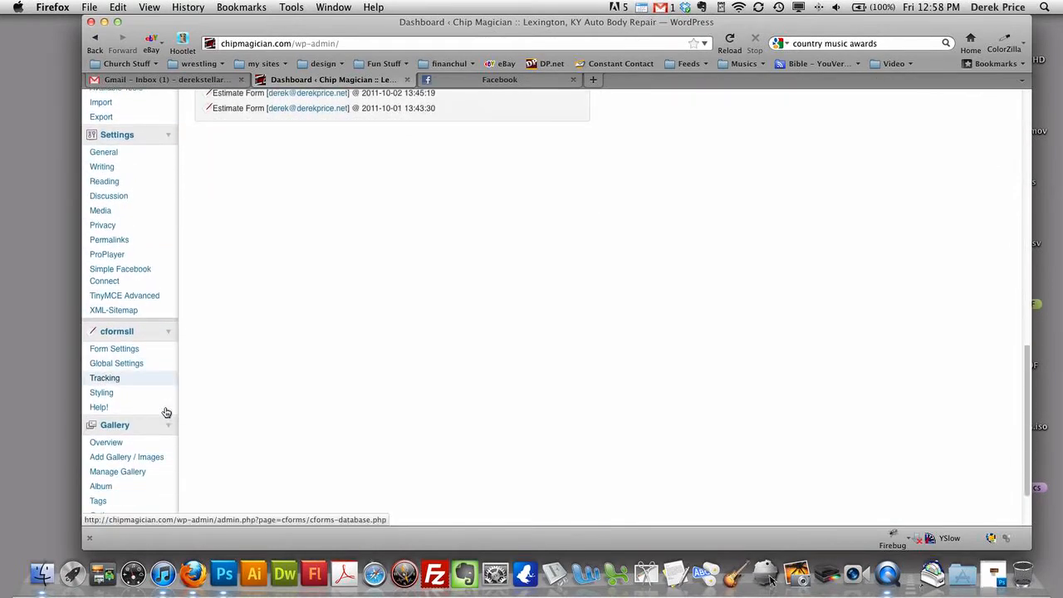
{"action": "scroll", "coordinate": [166, 413], "scroll_direction": "down", "scroll_amount": 2}
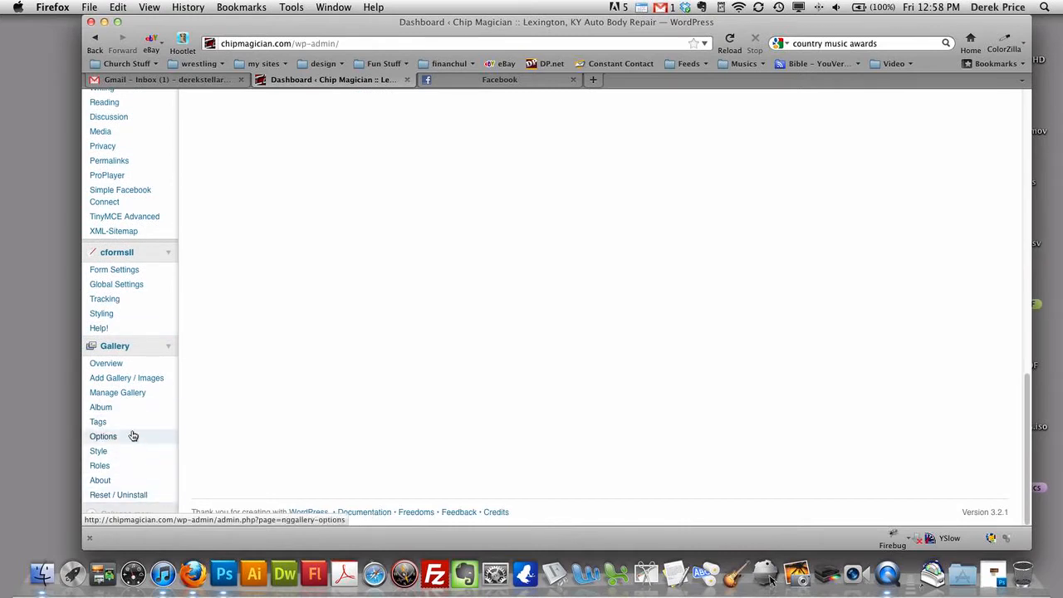
{"action": "left_click", "coordinate": [154, 381]}
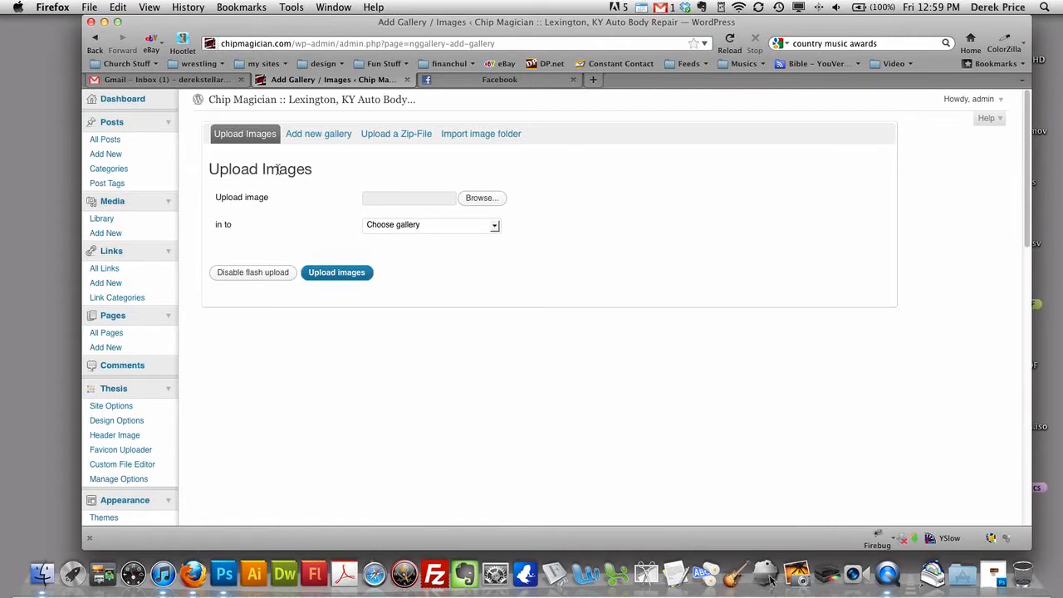
Browse for images to upload and open the CHIP MAGICIAN folder in Dropbox
{"action": "left_click", "coordinate": [479, 199]}
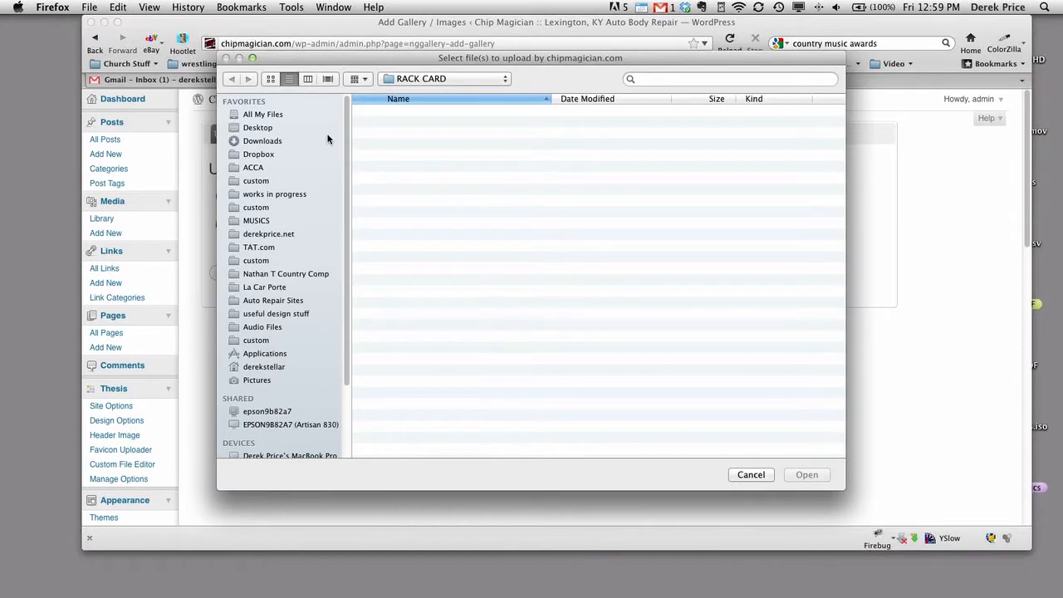
{"action": "left_click", "coordinate": [281, 142]}
{"action": "left_click", "coordinate": [279, 154]}
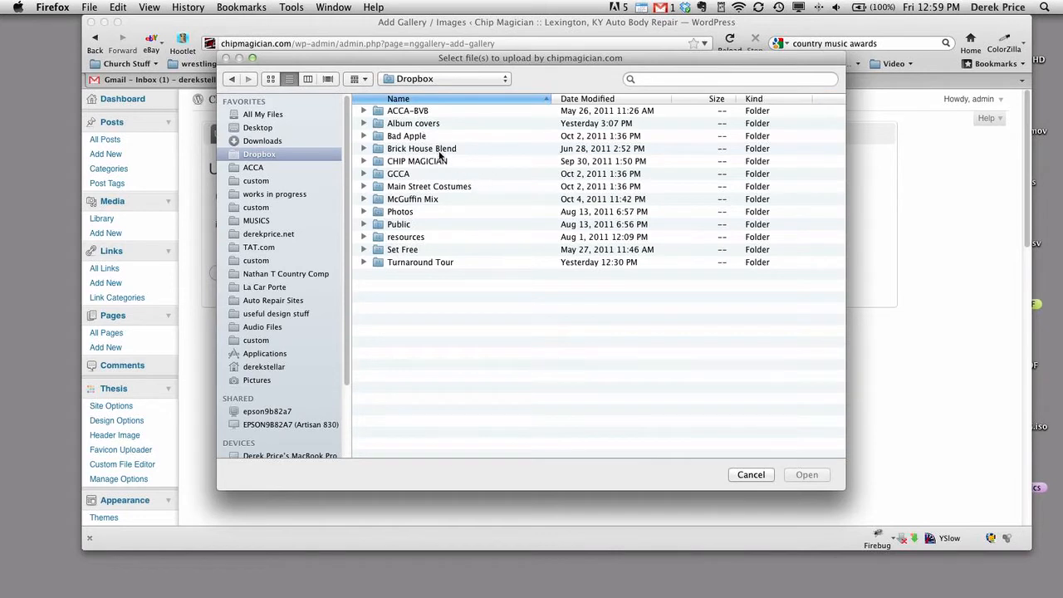
{"action": "double_click", "coordinate": [440, 162]}
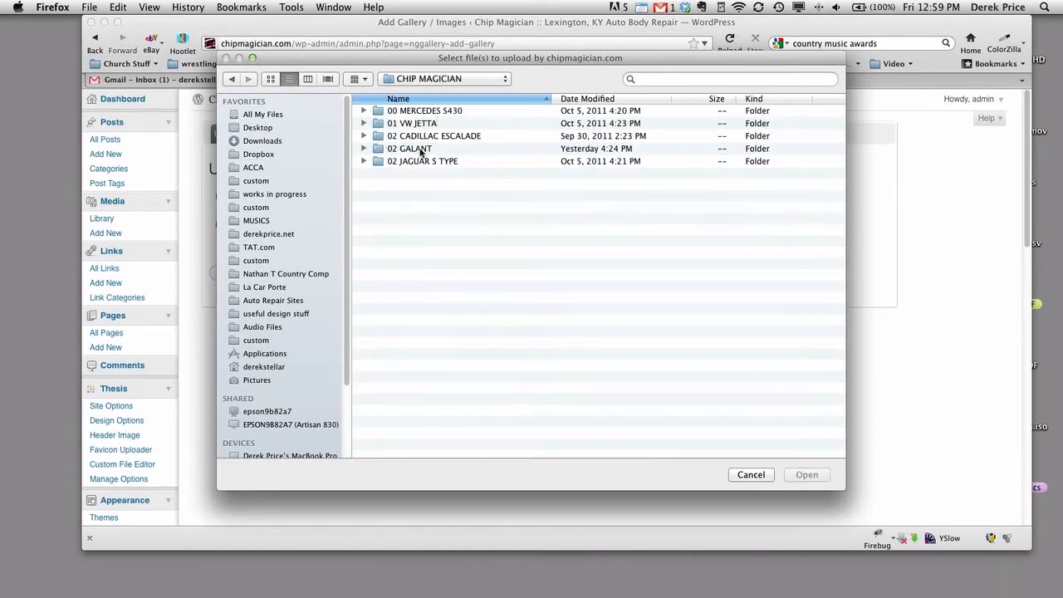
{"action": "double_click", "coordinate": [400, 139]}
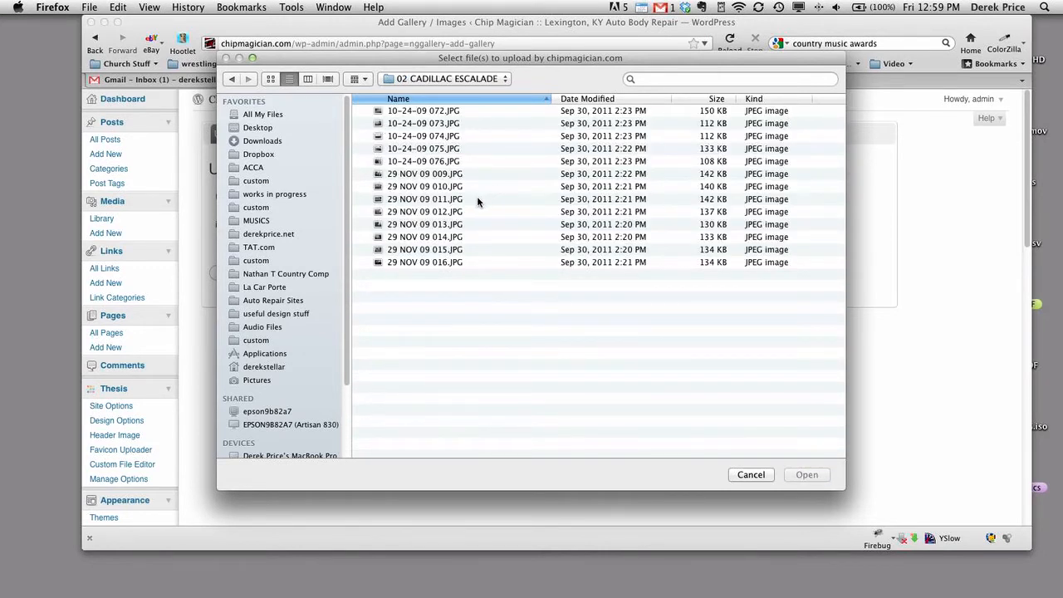
{"action": "left_click", "coordinate": [471, 81]}
{"action": "left_click", "coordinate": [468, 92]}
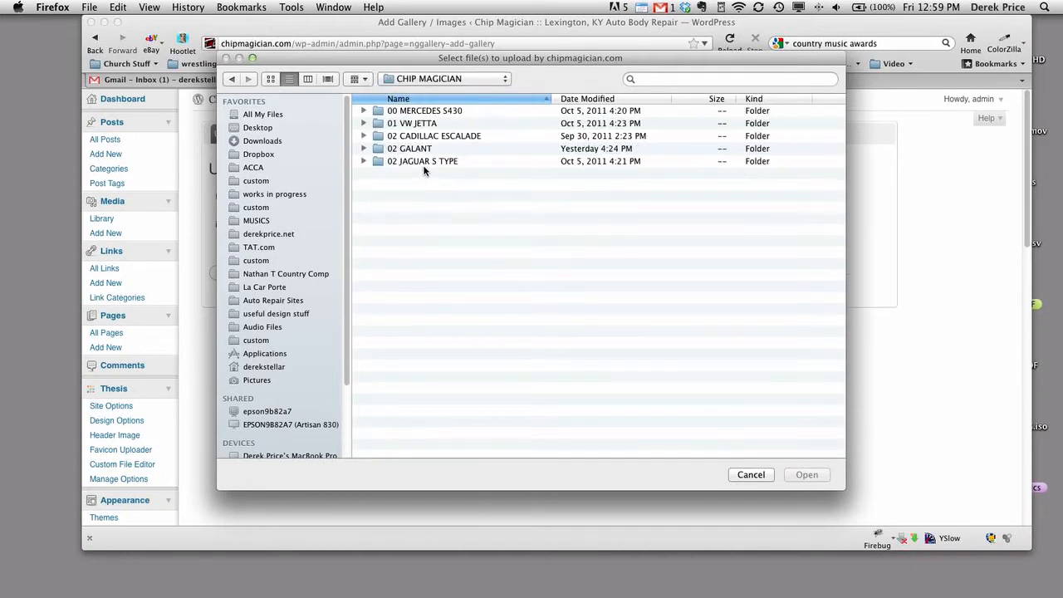
Add all six JPEG images from the 02 GALANT folder to the upload list, using the Cover Flow view
{"action": "double_click", "coordinate": [408, 148]}
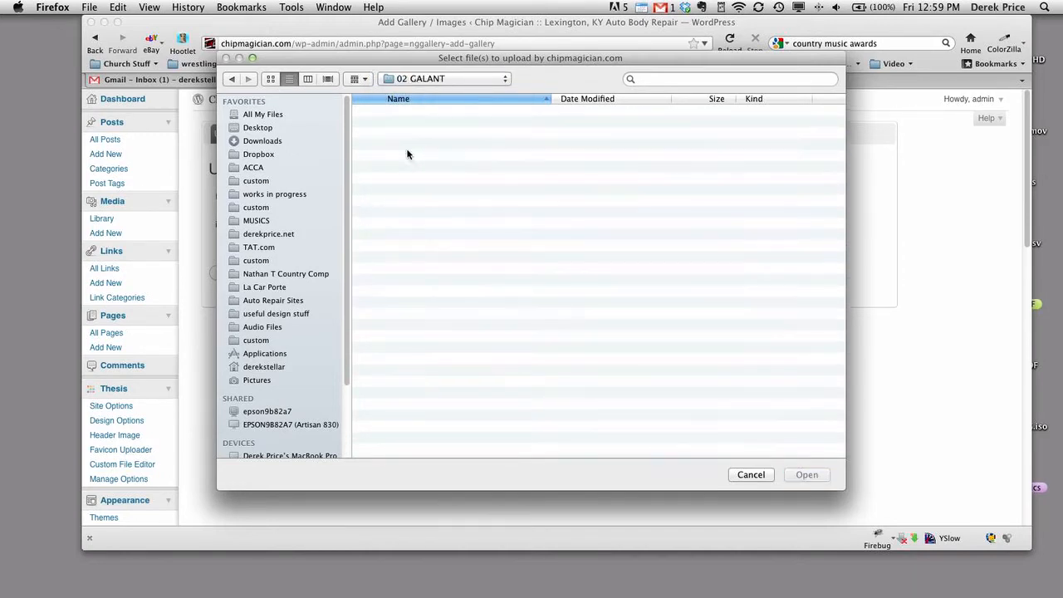
{"action": "left_click", "coordinate": [438, 112]}
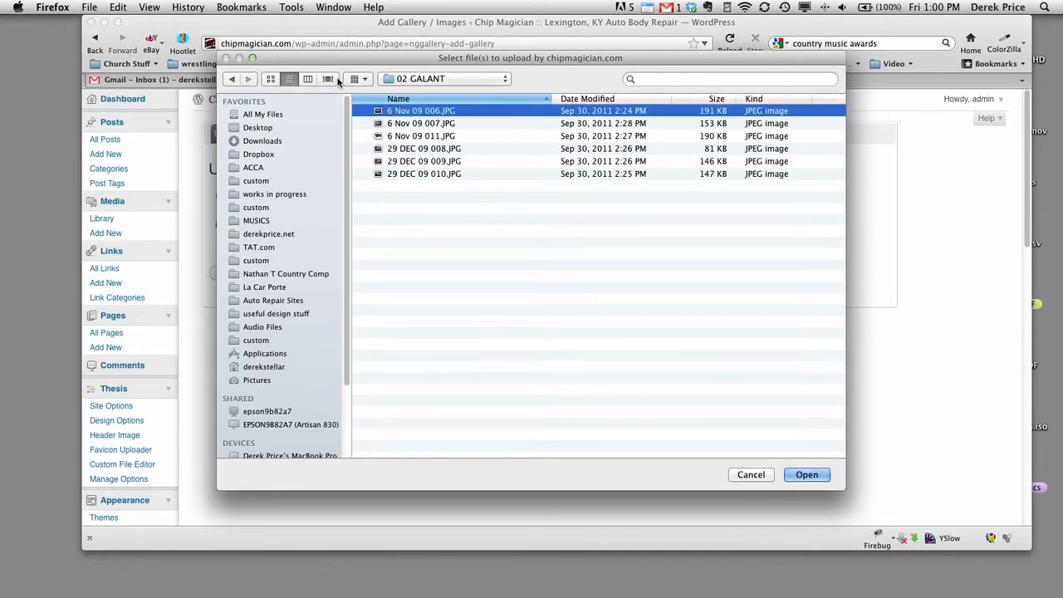
{"action": "left_click", "coordinate": [330, 79]}
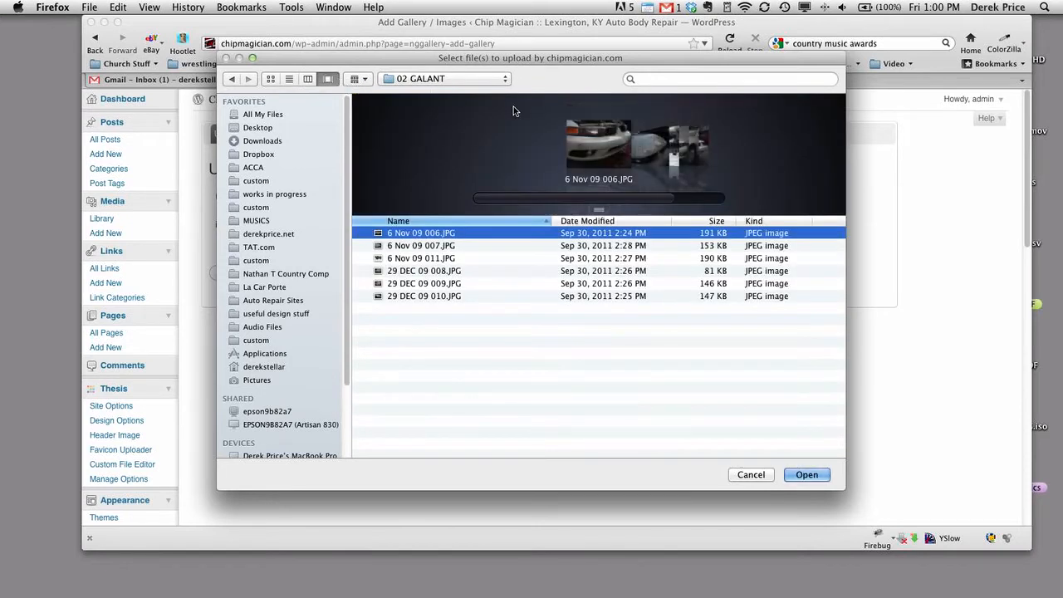
{"action": "left_click", "coordinate": [446, 296], "text": "shift"}
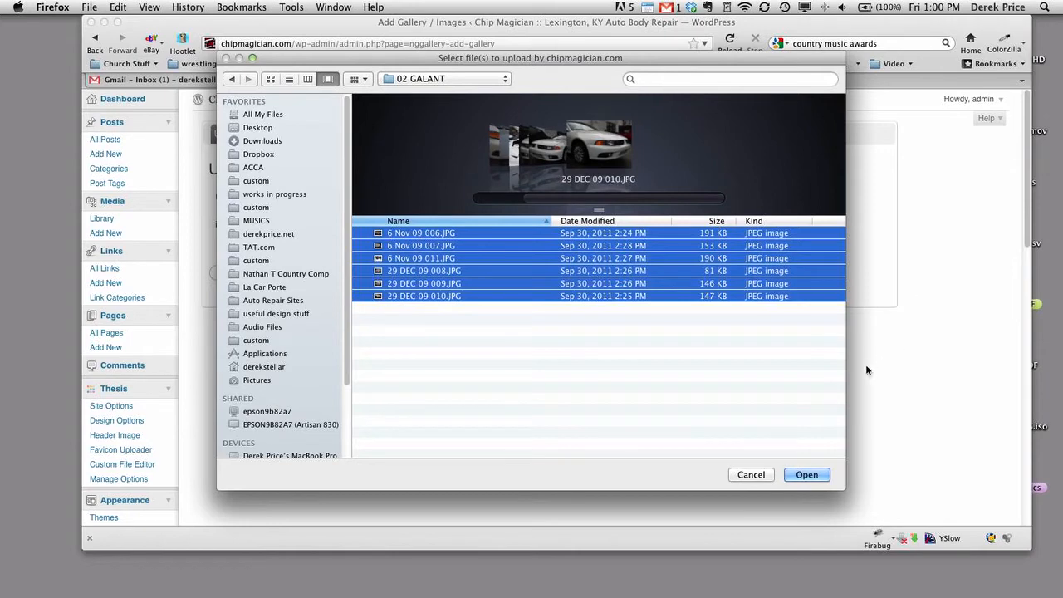
{"action": "left_click", "coordinate": [809, 474]}
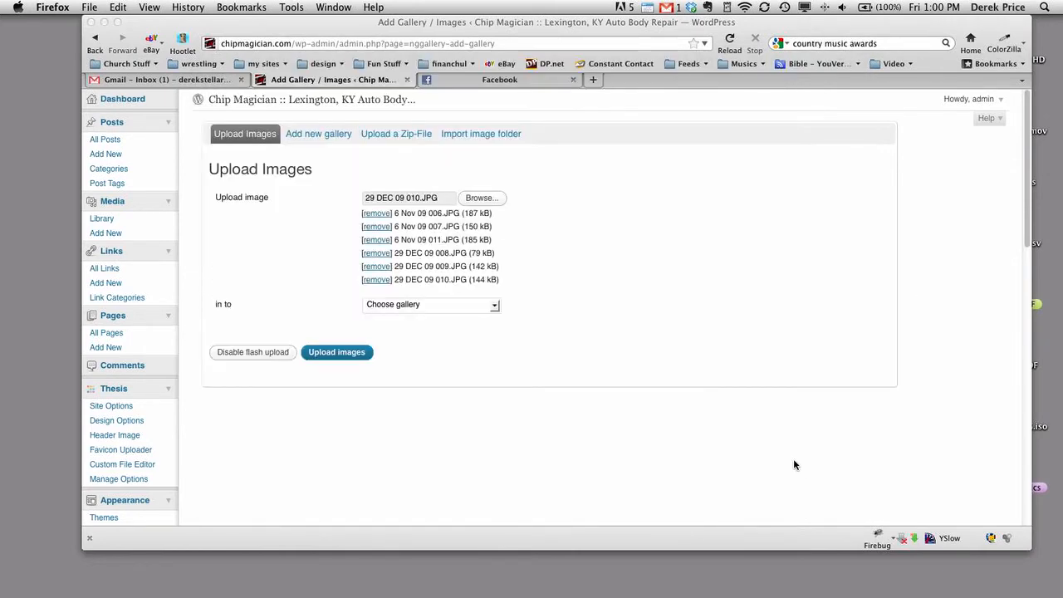
Upload the selected images into the gallery "14 - 2002 Mitsubishi Galant"
{"action": "left_click", "coordinate": [447, 308]}
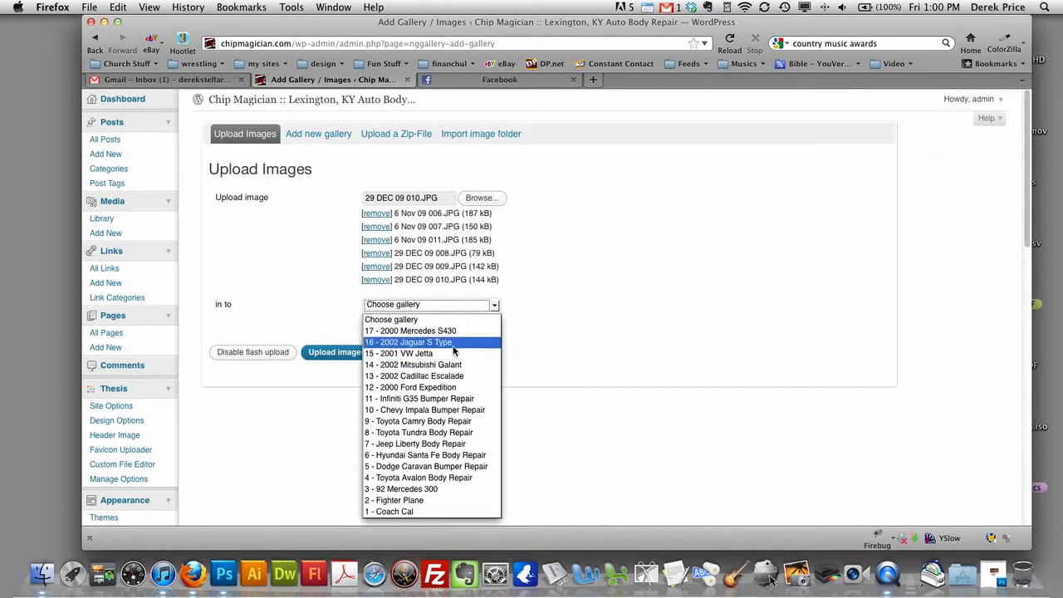
{"action": "left_click", "coordinate": [446, 365]}
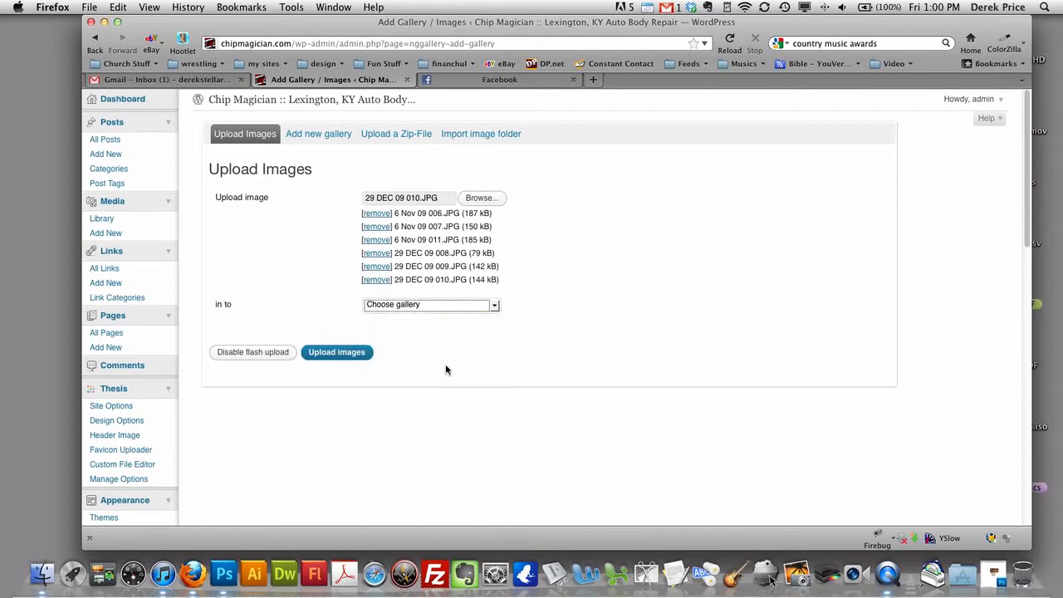
{"action": "left_click", "coordinate": [328, 357]}
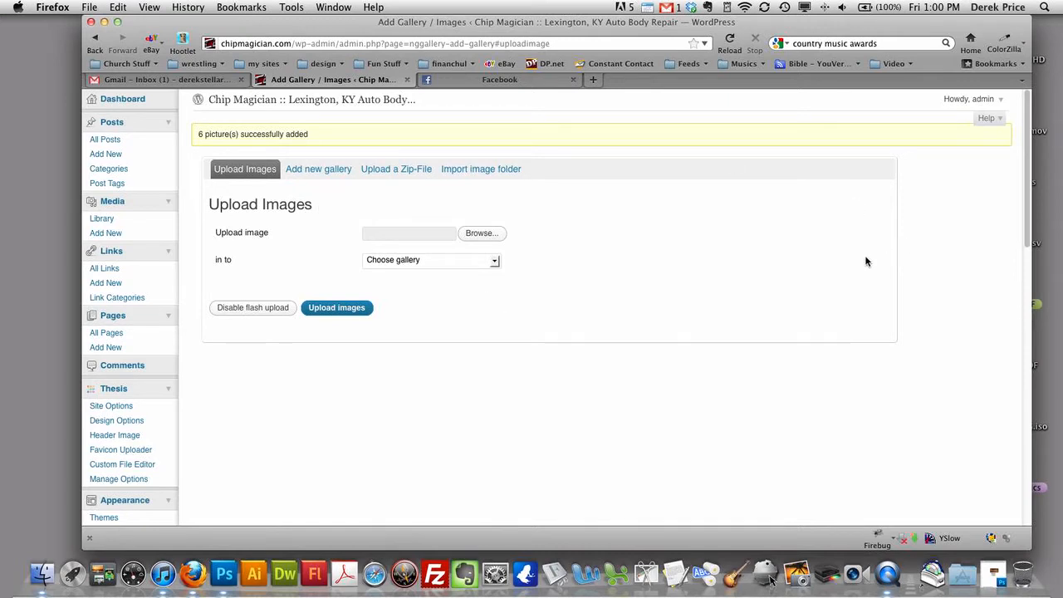
Open the 2002 Mitsubishi Galant gallery for editing from the Manage Gallery list
{"action": "scroll", "coordinate": [210, 234], "scroll_direction": "down", "scroll_amount": 1}
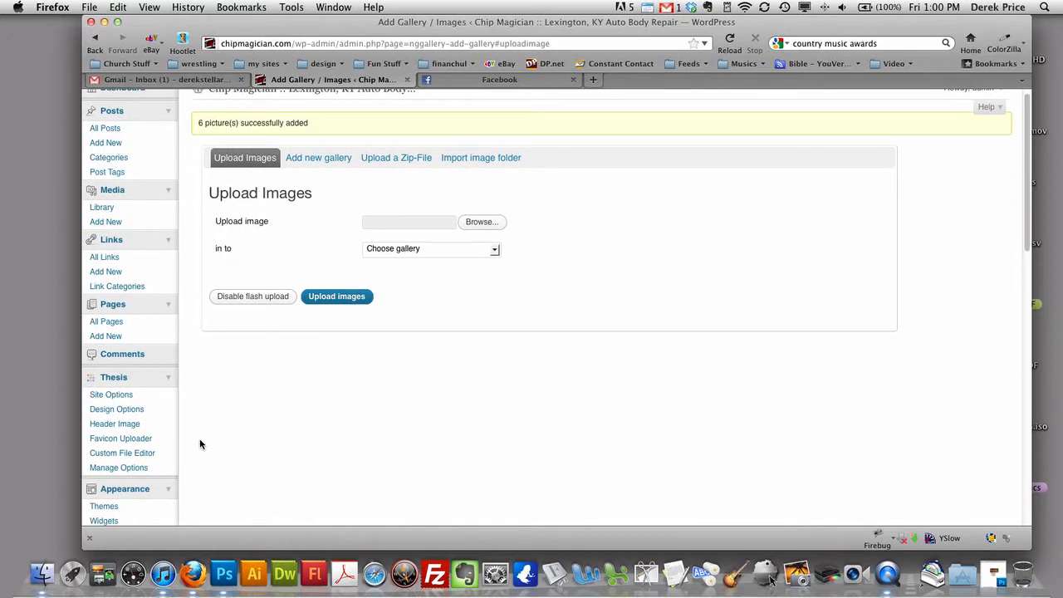
{"action": "scroll", "coordinate": [204, 439], "scroll_direction": "down", "scroll_amount": 10}
{"action": "scroll", "coordinate": [188, 499], "scroll_direction": "down", "scroll_amount": 8}
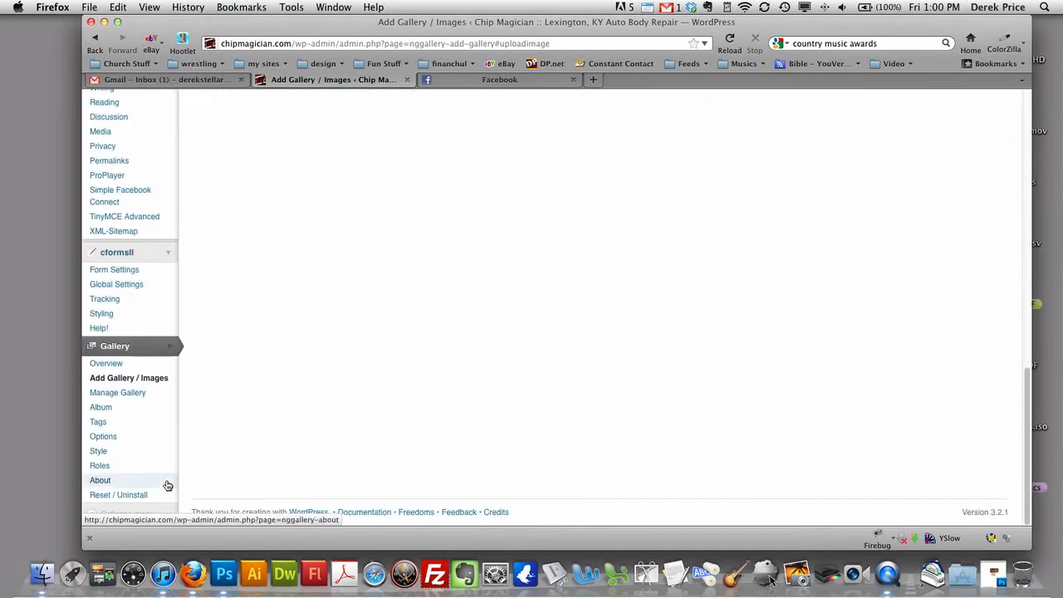
{"action": "left_click", "coordinate": [124, 397]}
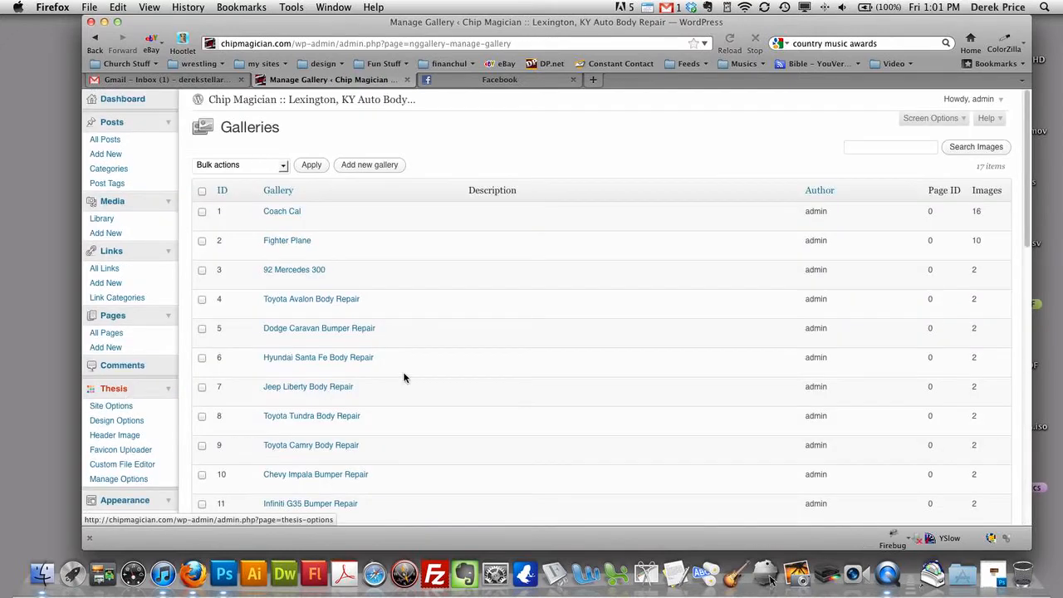
{"action": "scroll", "coordinate": [415, 260], "scroll_direction": "down", "scroll_amount": 3}
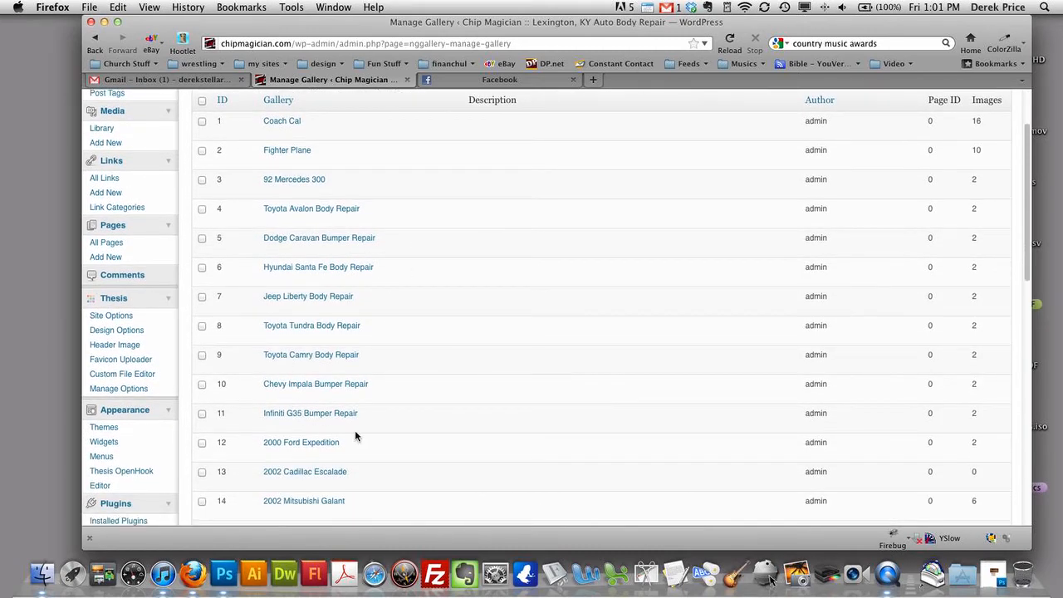
{"action": "scroll", "coordinate": [360, 436], "scroll_direction": "down", "scroll_amount": 1}
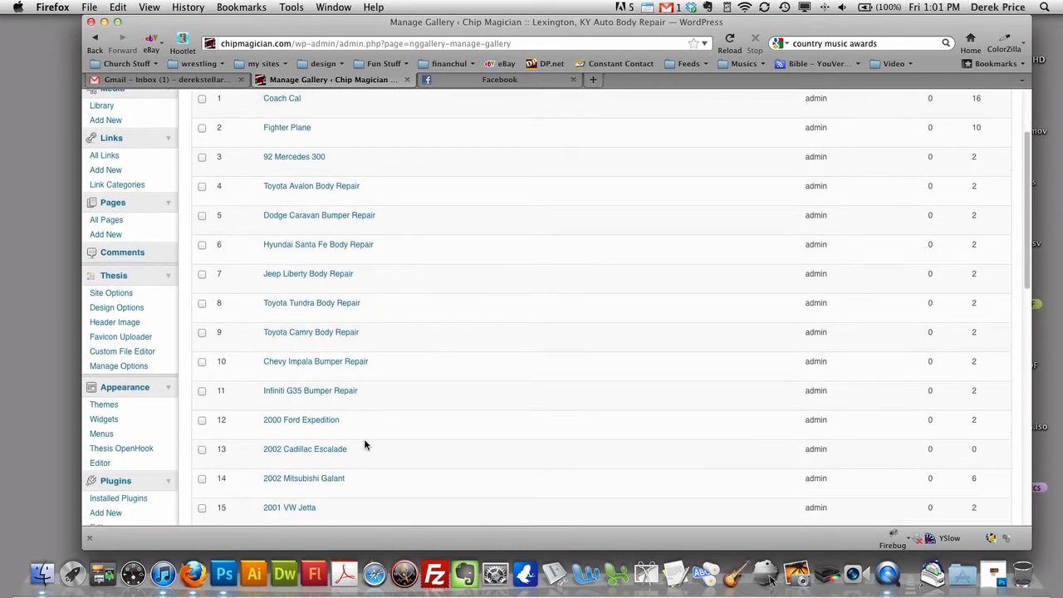
{"action": "left_click", "coordinate": [322, 480]}
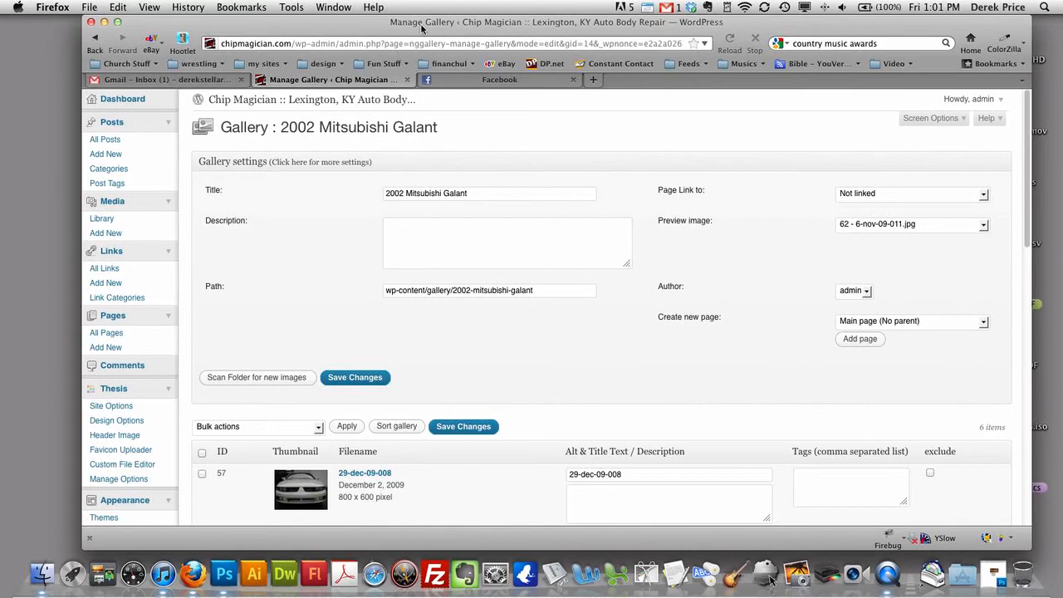
Replace the alt and title text of image 29-dec-09-008 with "Mitsubishi Galant, After Repair"
{"action": "left_click_drag", "start_coordinate": [421, 28], "coordinate": [336, 35]}
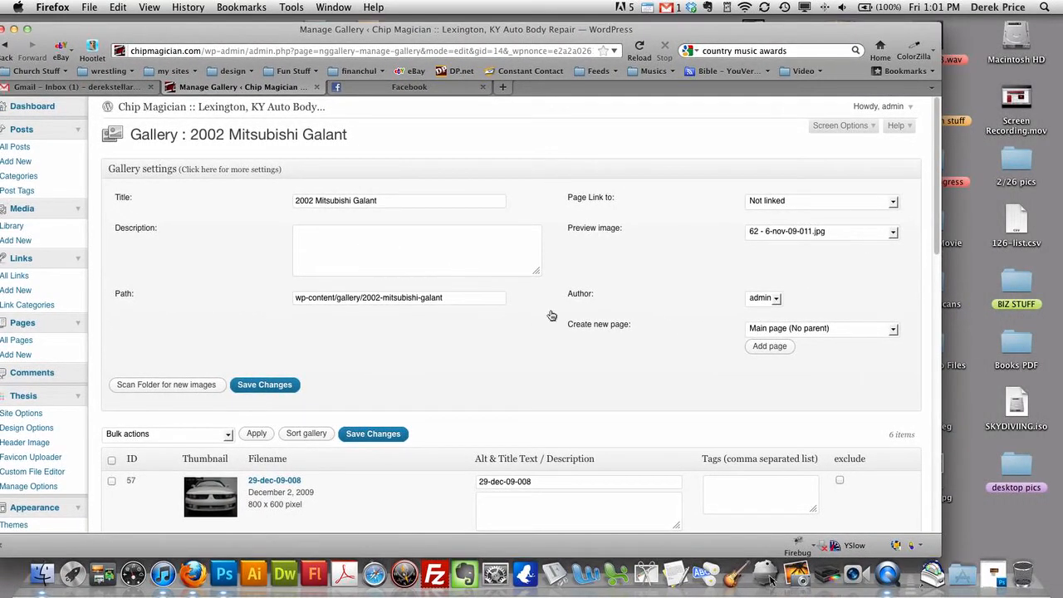
{"action": "scroll", "coordinate": [557, 322], "scroll_direction": "down", "scroll_amount": 1}
{"action": "scroll", "coordinate": [565, 328], "scroll_direction": "down", "scroll_amount": 5}
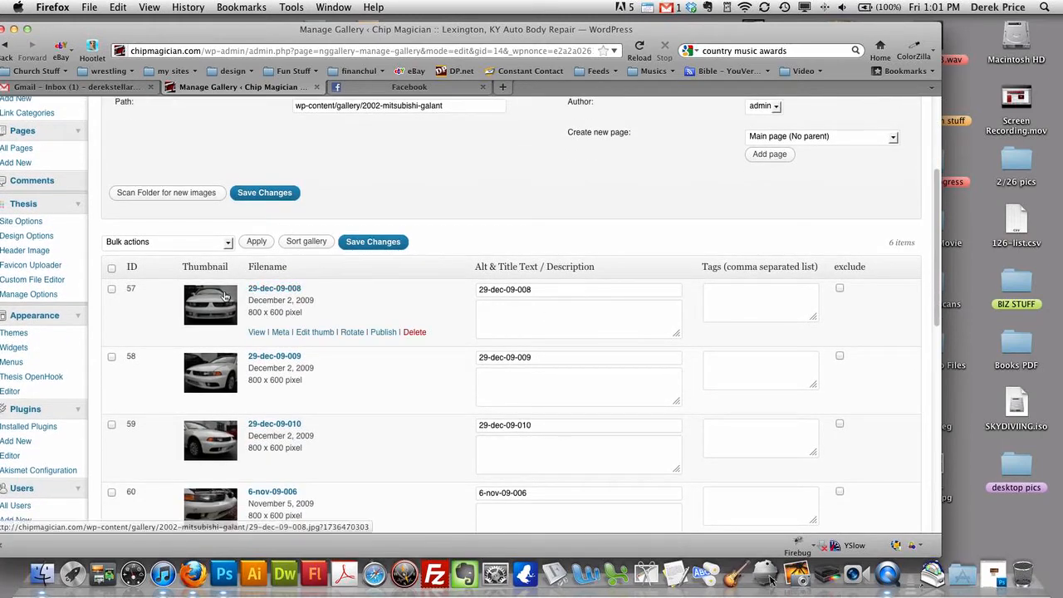
{"action": "scroll", "coordinate": [369, 324], "scroll_direction": "down", "scroll_amount": 1}
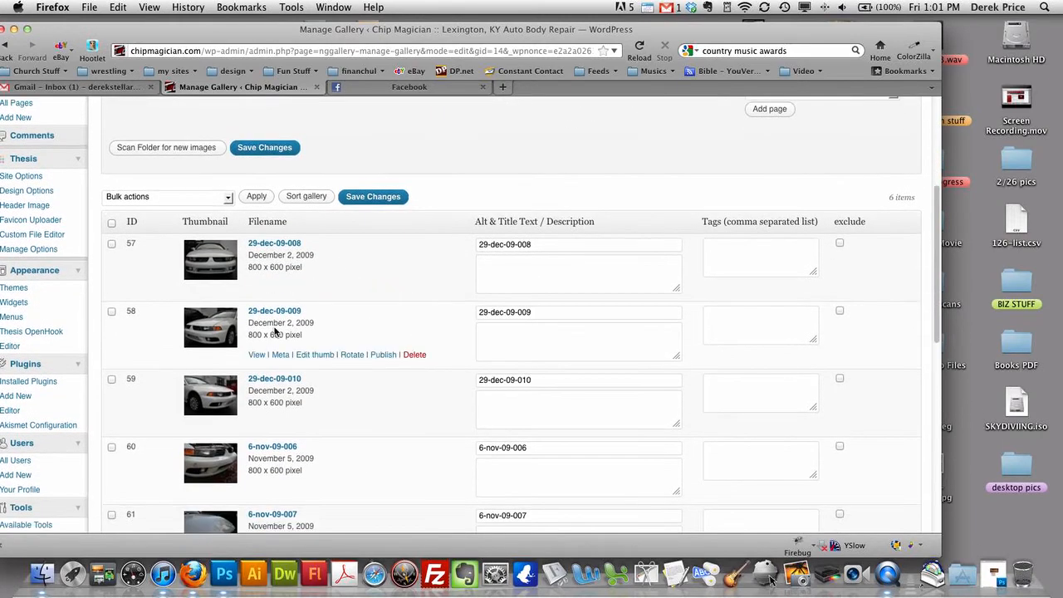
{"action": "scroll", "coordinate": [332, 396], "scroll_direction": "down", "scroll_amount": 3}
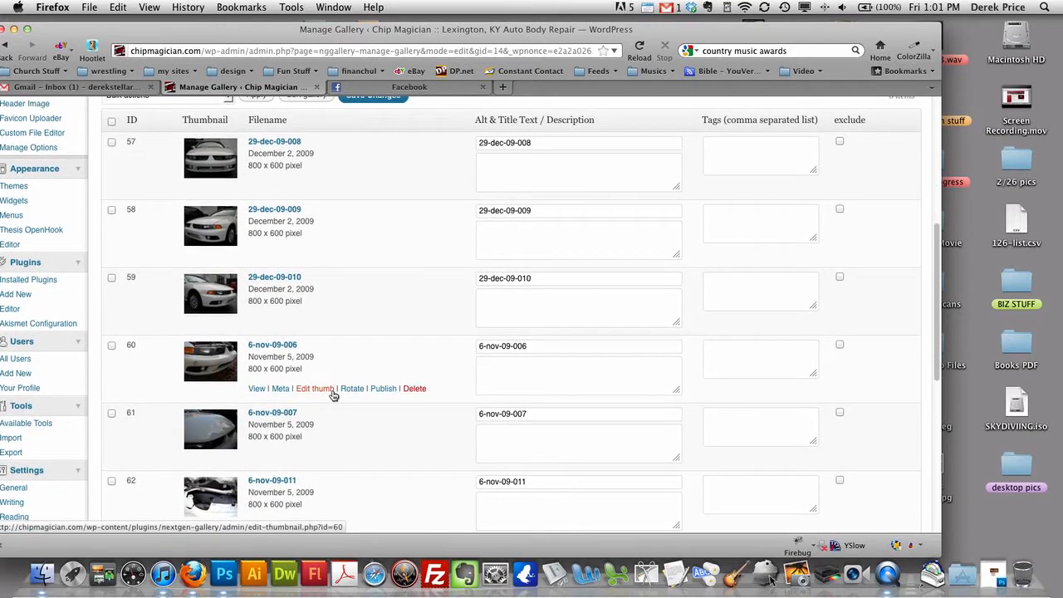
{"action": "scroll", "coordinate": [332, 396], "scroll_direction": "down", "scroll_amount": 1}
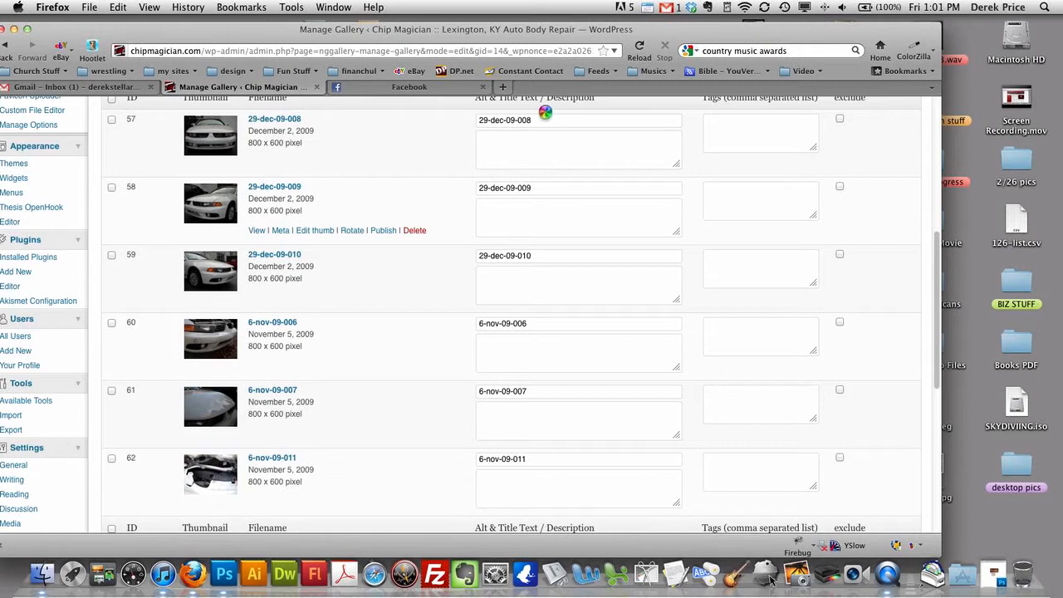
{"action": "scroll", "coordinate": [546, 116], "scroll_direction": "up", "scroll_amount": 1}
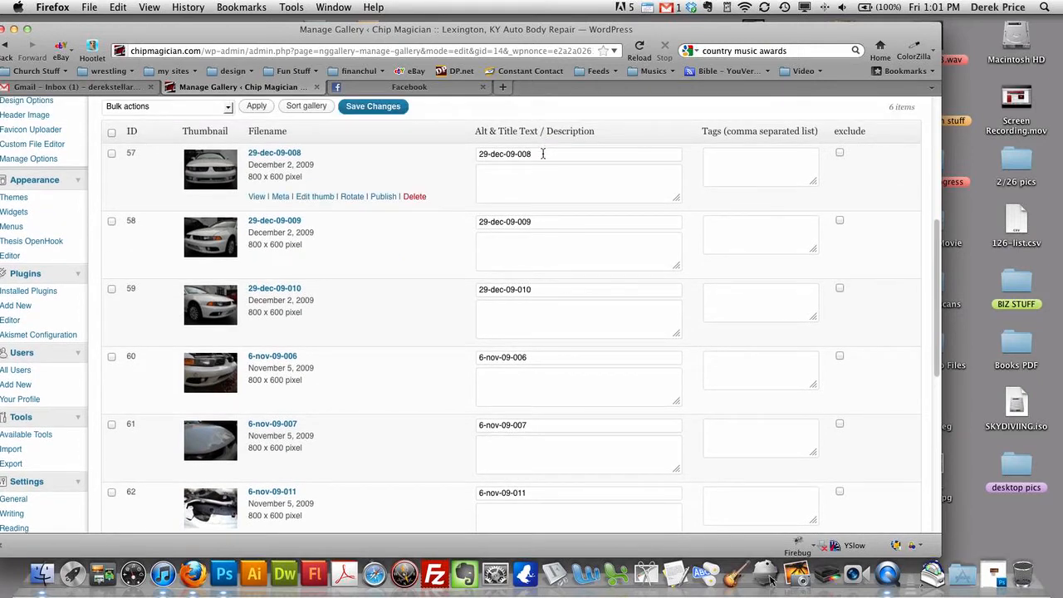
{"action": "key", "text": "shift+Left"}
{"action": "key", "text": "shift+Left"}
{"action": "key", "text": "shift+Left"}
{"action": "key", "text": "shift+Left"}
{"action": "key", "text": "shift+Left"}
{"action": "key", "text": "shift+Left"}
{"action": "key", "text": "shift+Left"}
{"action": "key", "text": "shift+Left"}
{"action": "key", "text": "shift+Left"}
{"action": "key", "text": "shift+Left"}
{"action": "key", "text": "shift+Left"}
{"action": "key", "text": "shift+Left"}
{"action": "key", "text": "shift+Left"}
{"action": "type", "text": "Miti"}
{"action": "key", "text": "BackSpace"}
{"action": "key", "text": "BackSpace"}
{"action": "type", "text": "shi Galant , after Repa"}
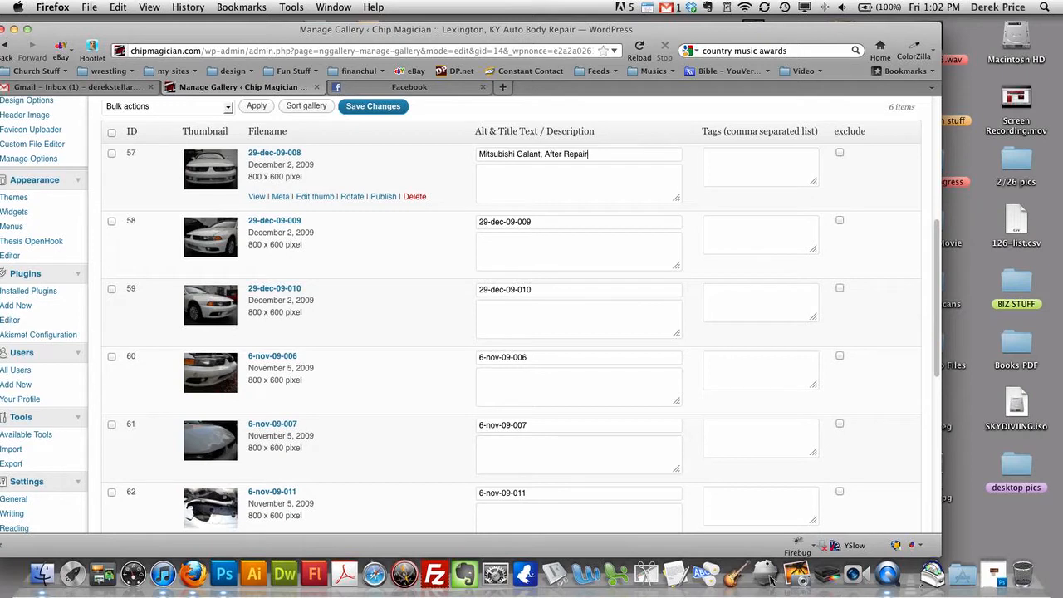
{"action": "scroll", "coordinate": [666, 153], "scroll_direction": "up", "scroll_amount": 1}
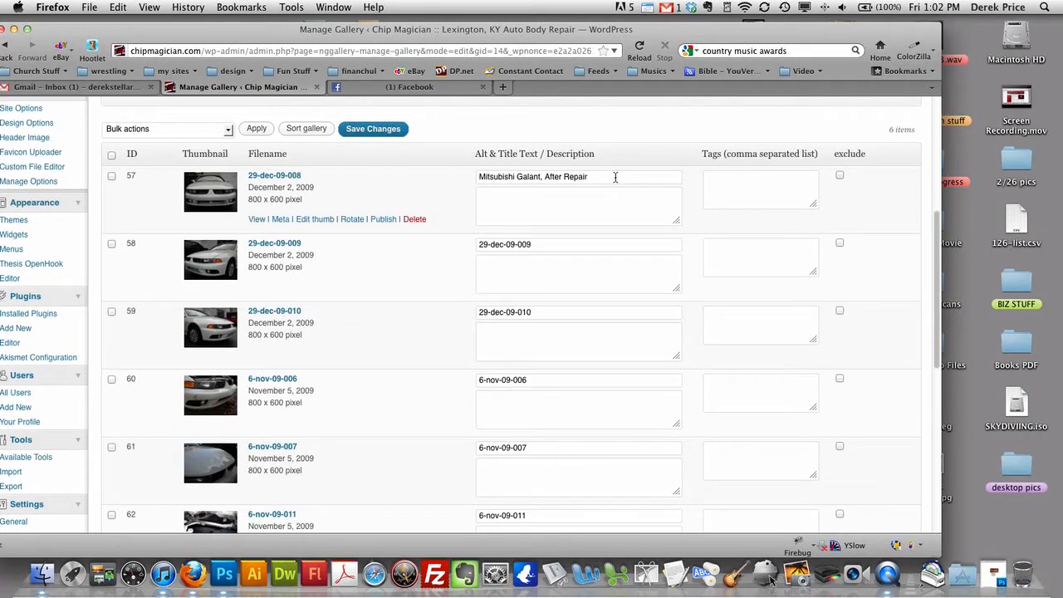
Copy the title "Mitsubishi Galant, After Repair" into the description of image 29-dec-09-008
{"action": "key", "text": "super+a"}
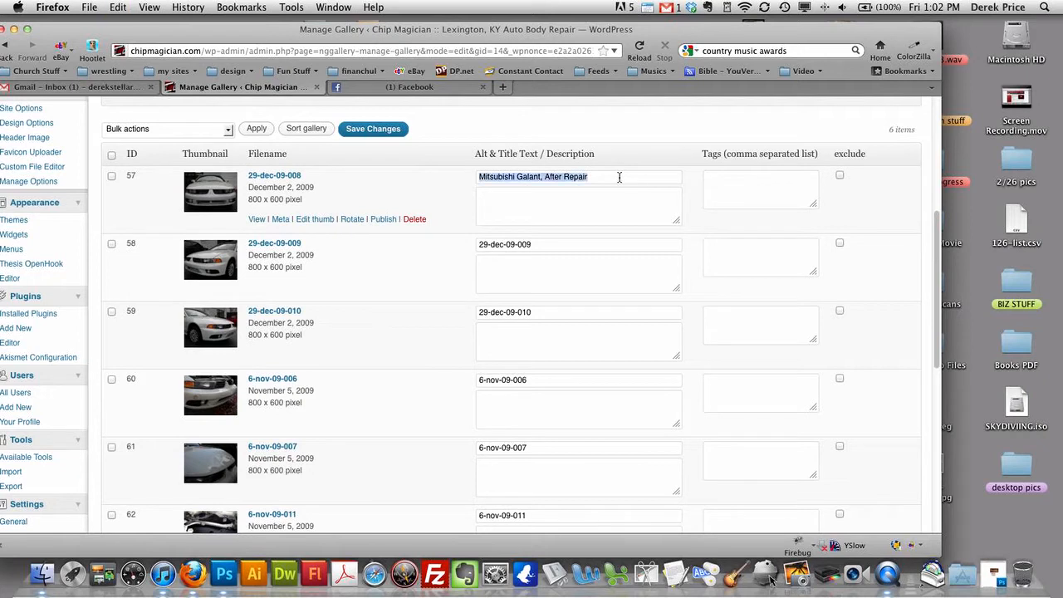
{"action": "key", "text": "super+c"}
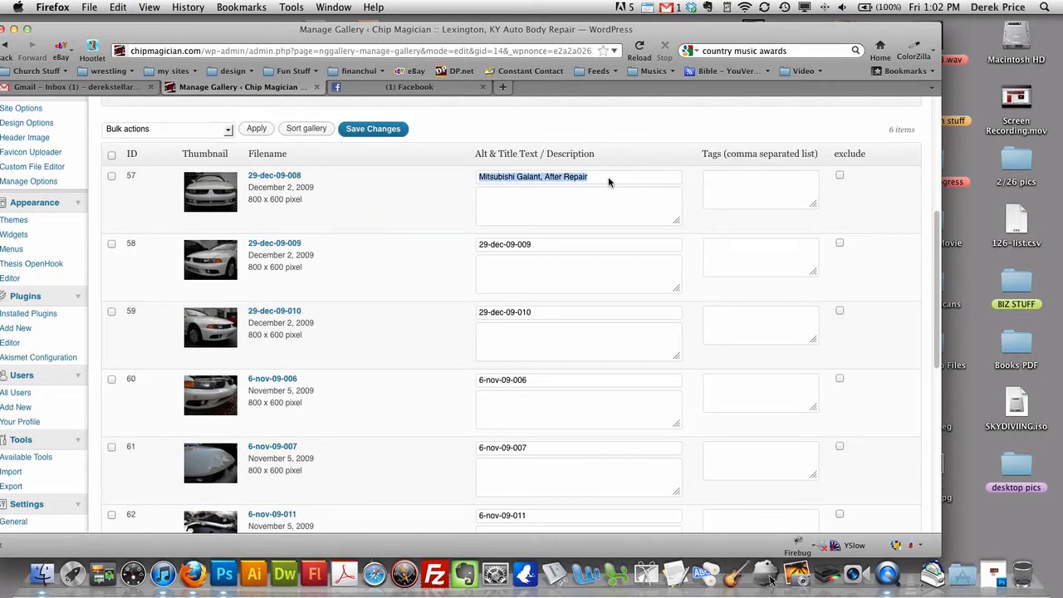
{"action": "left_click", "coordinate": [526, 196]}
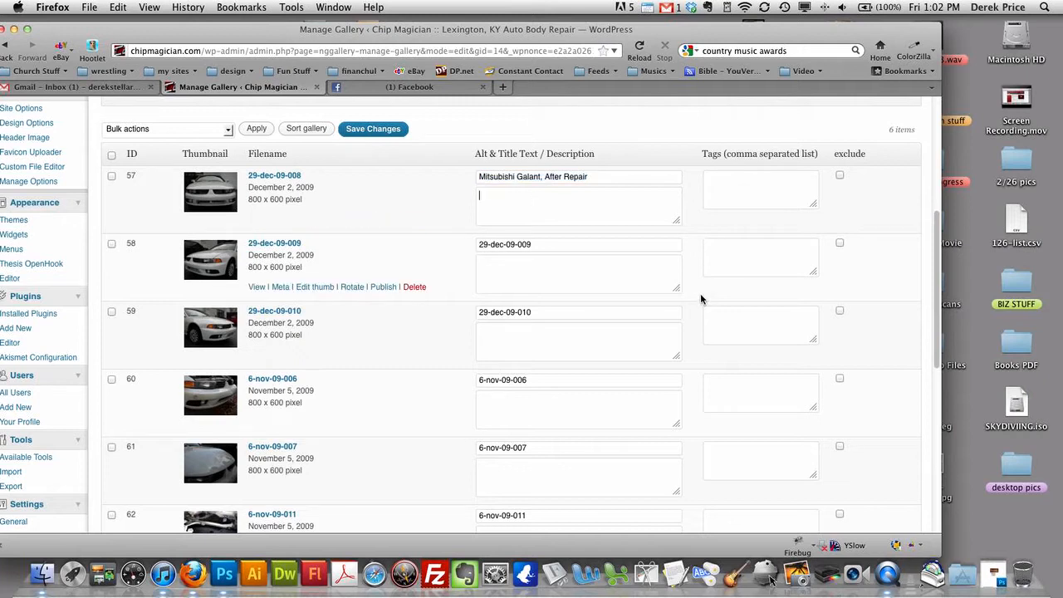
{"action": "key", "text": "super+v"}
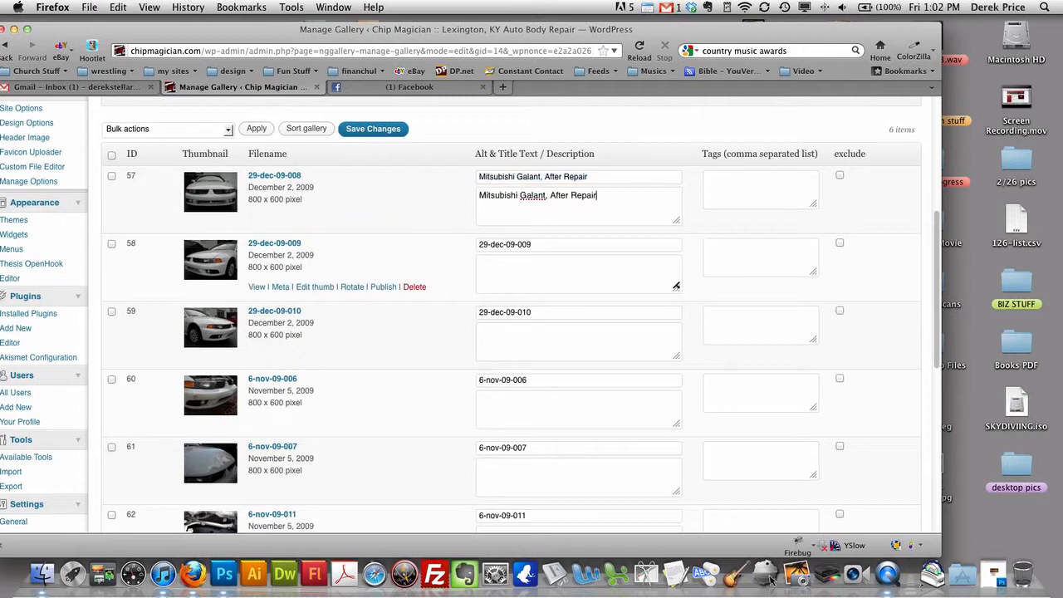
Set both the title and description of image 29-dec-09-009 to "Another View: Mitsubishi Galant, After Repair"
{"action": "left_click", "coordinate": [551, 241]}
{"action": "key", "text": "super+a"}
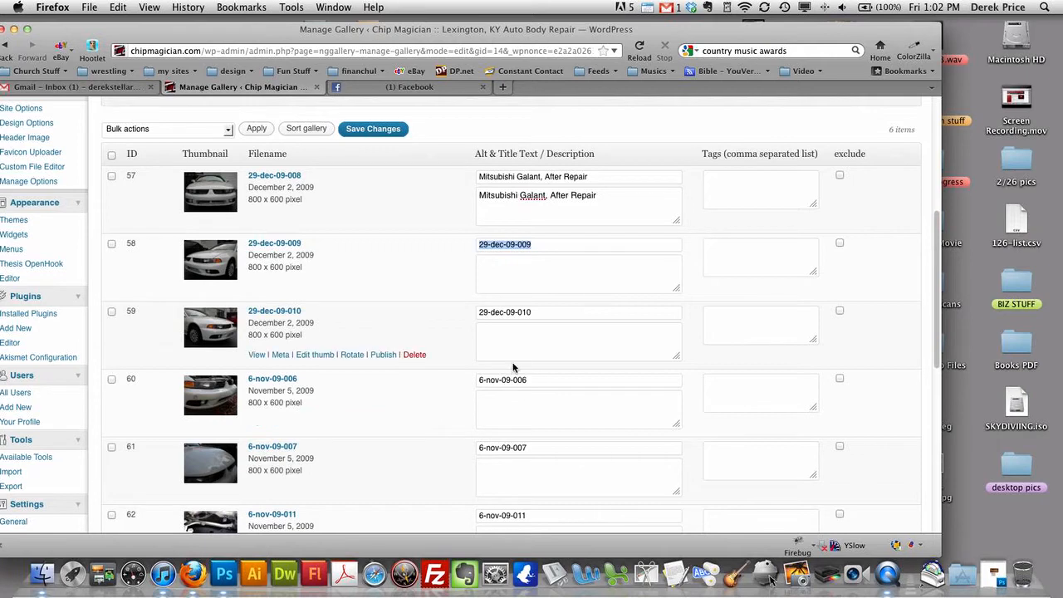
{"action": "key", "text": "super+v"}
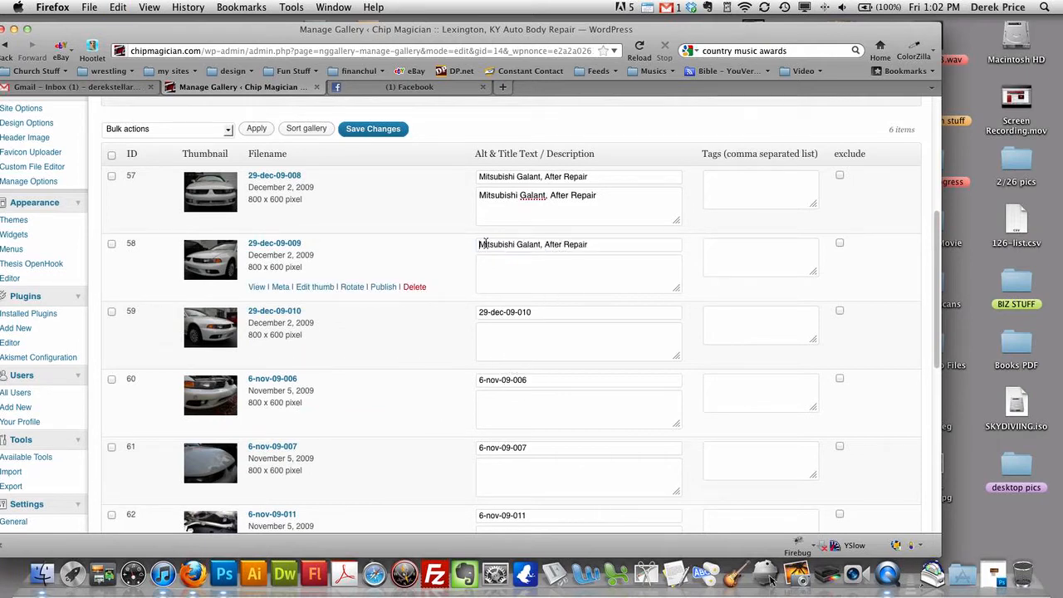
{"action": "type", "text": "Another"}
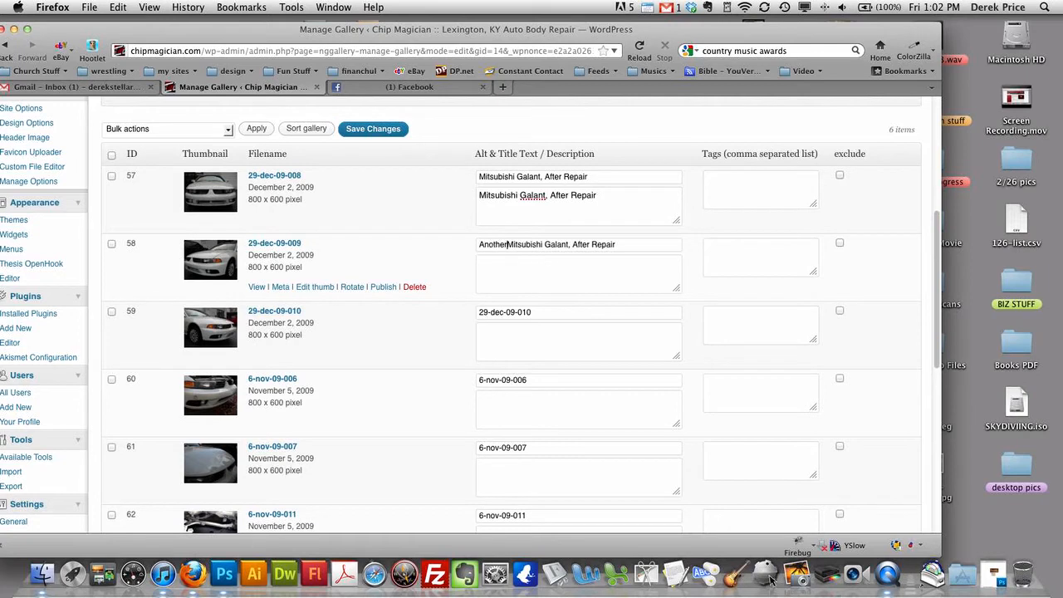
{"action": "type", "text": " View:"}
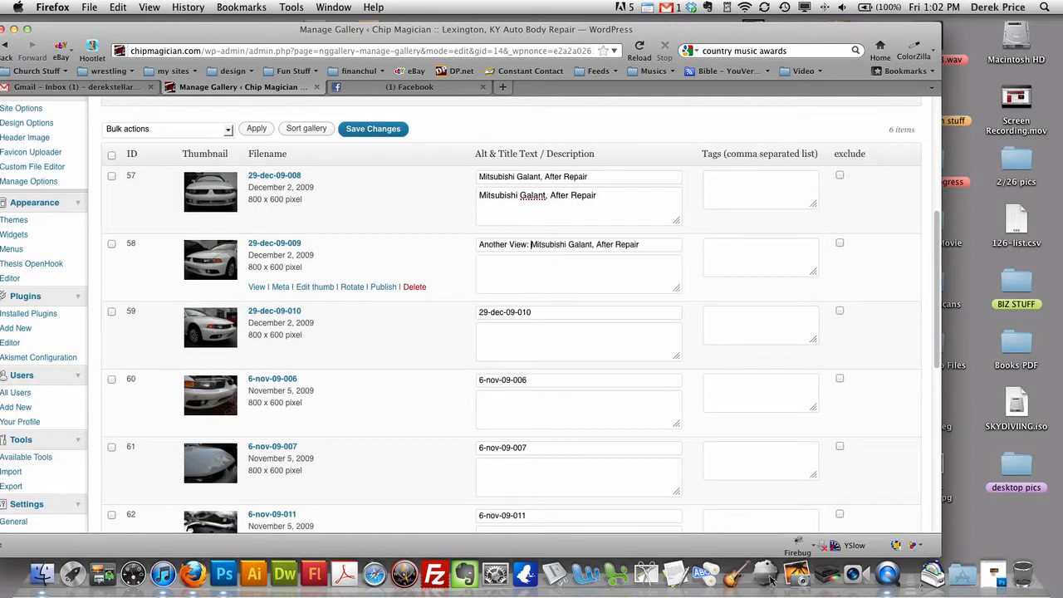
{"action": "key", "text": "super+a"}
{"action": "left_click", "coordinate": [490, 261]}
{"action": "key", "text": "super+v"}
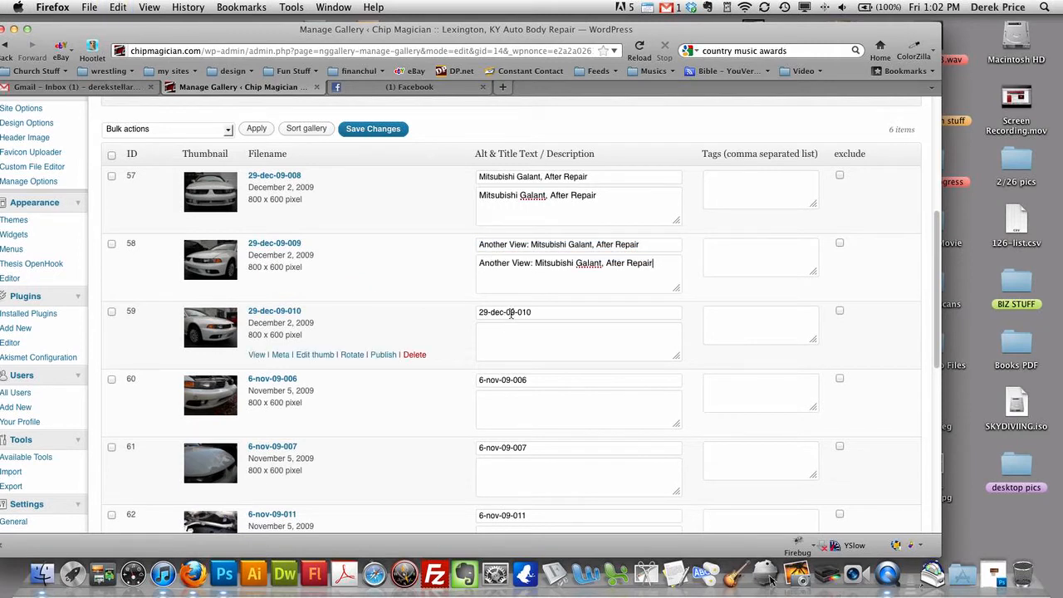
Replace the alt and title text of image 29-dec-09-010 with "Third View: Mitsubishi Galant, After Repair"
{"action": "triple_click", "coordinate": [511, 314]}
{"action": "key", "text": "super+v"}
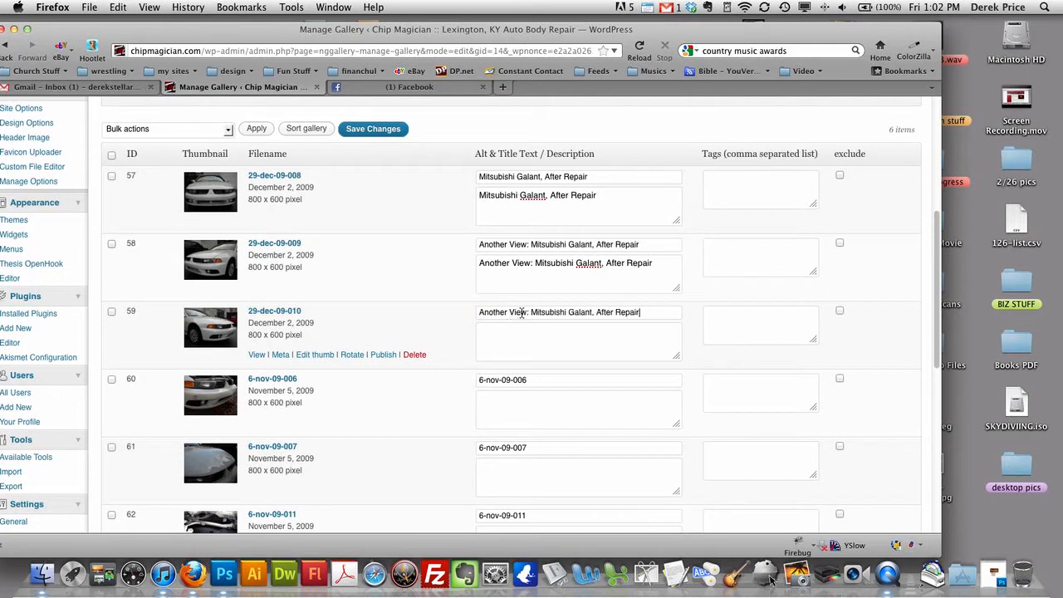
{"action": "left_click_drag", "start_coordinate": [527, 313], "coordinate": [471, 313]}
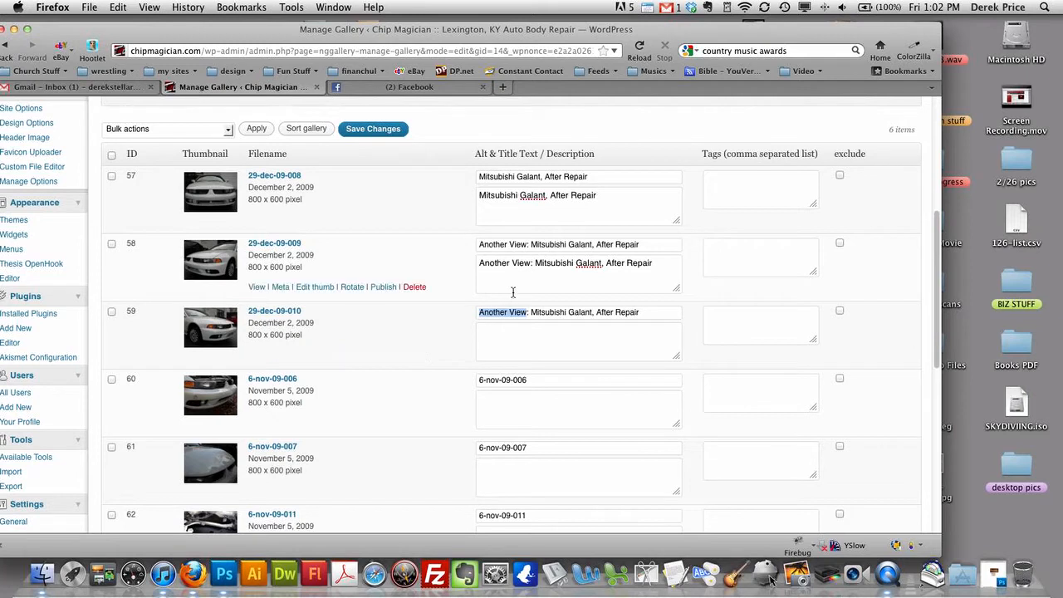
{"action": "key", "text": "Left"}
{"action": "key", "text": "BackSpace"}
{"action": "key", "text": "BackSpace"}
{"action": "key", "text": "BackSpace"}
{"action": "key", "text": "BackSpace"}
{"action": "key", "text": "BackSpace"}
{"action": "key", "text": "BackSpace"}
{"action": "key", "text": "BackSpace"}
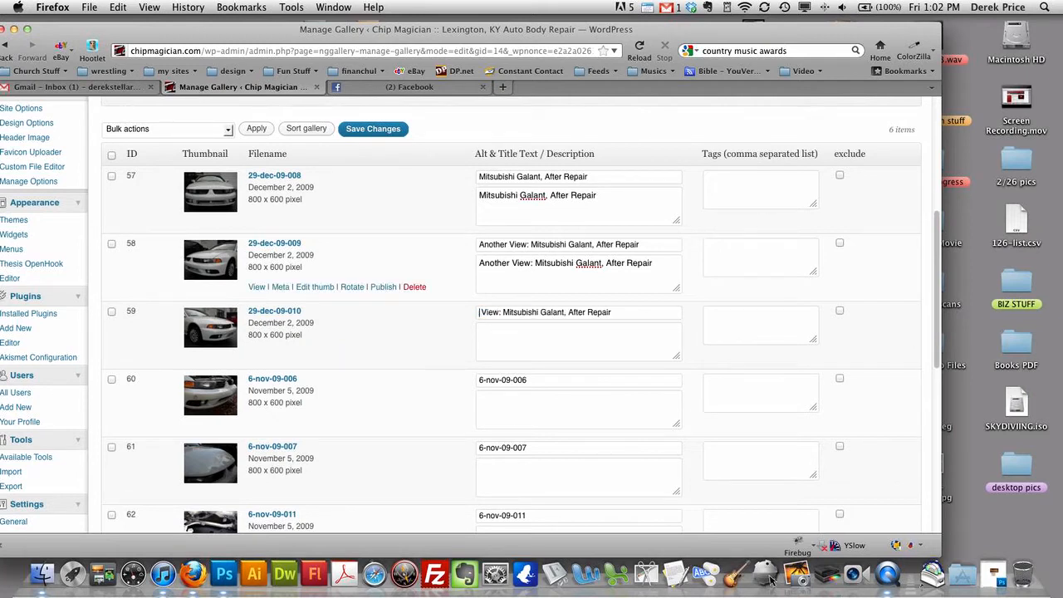
{"action": "type", "text": "Third"}
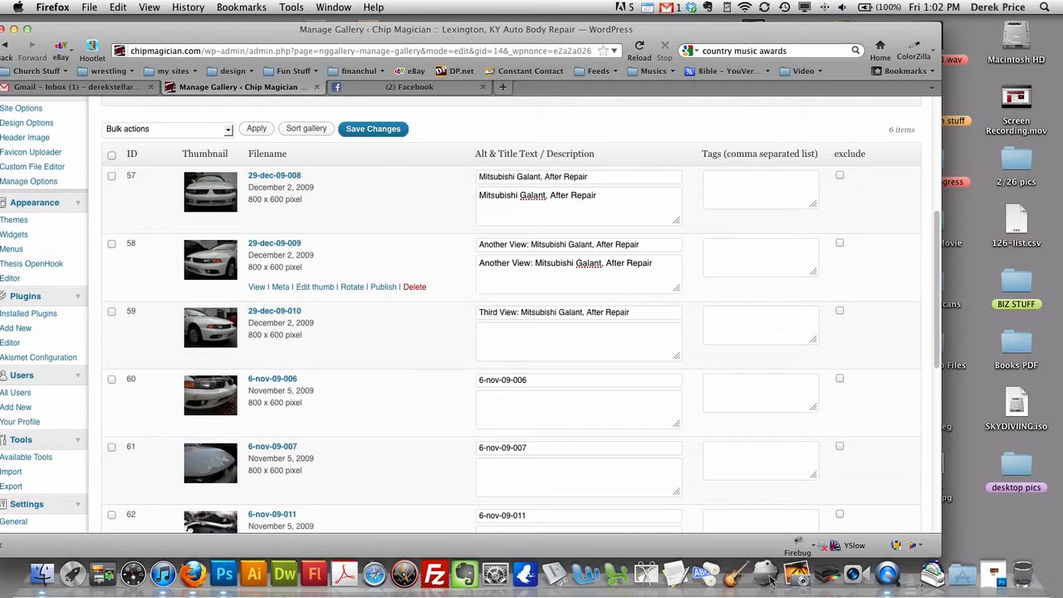
Copy the title "Third View: Mitsubishi Galant, After Repair" into the description of image 29-dec-09-010
{"action": "key", "text": "super+a"}
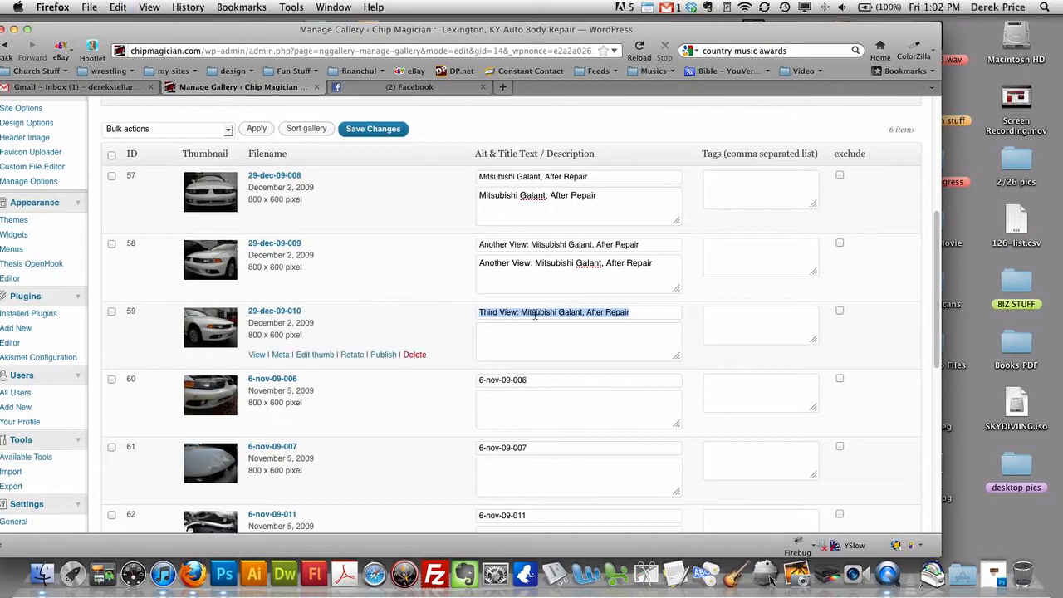
{"action": "left_click", "coordinate": [529, 343]}
{"action": "key", "text": "super+v"}
Copy the title of image 29-dec-09-008, "Mitsubishi Galant, After Repair", into the title and description of image 6-nov-09-006
{"action": "scroll", "coordinate": [531, 346], "scroll_direction": "down", "scroll_amount": 3}
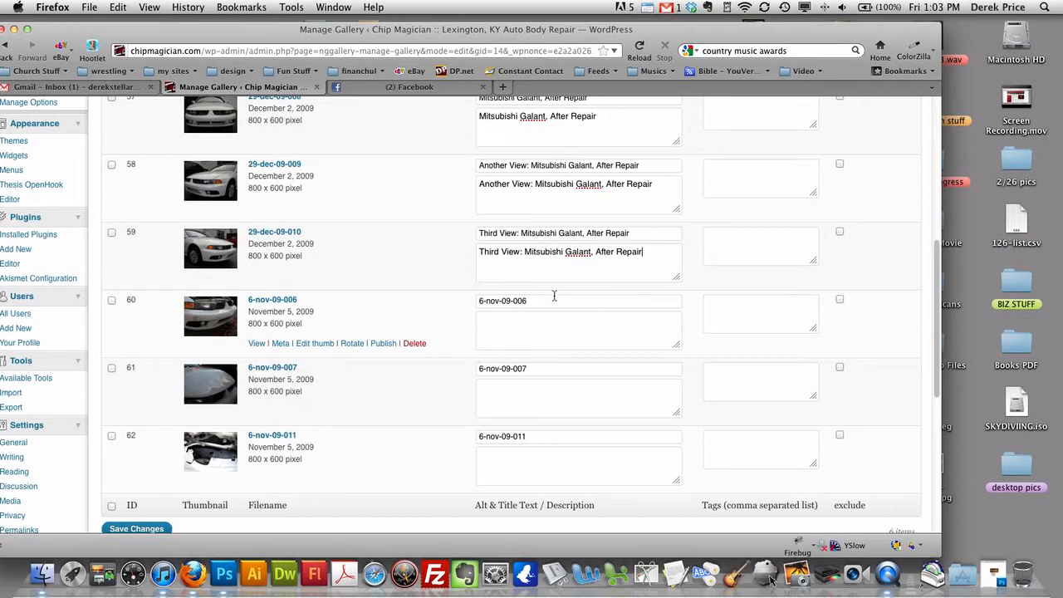
{"action": "scroll", "coordinate": [548, 250], "scroll_direction": "up", "scroll_amount": 2}
{"action": "triple_click", "coordinate": [543, 165]}
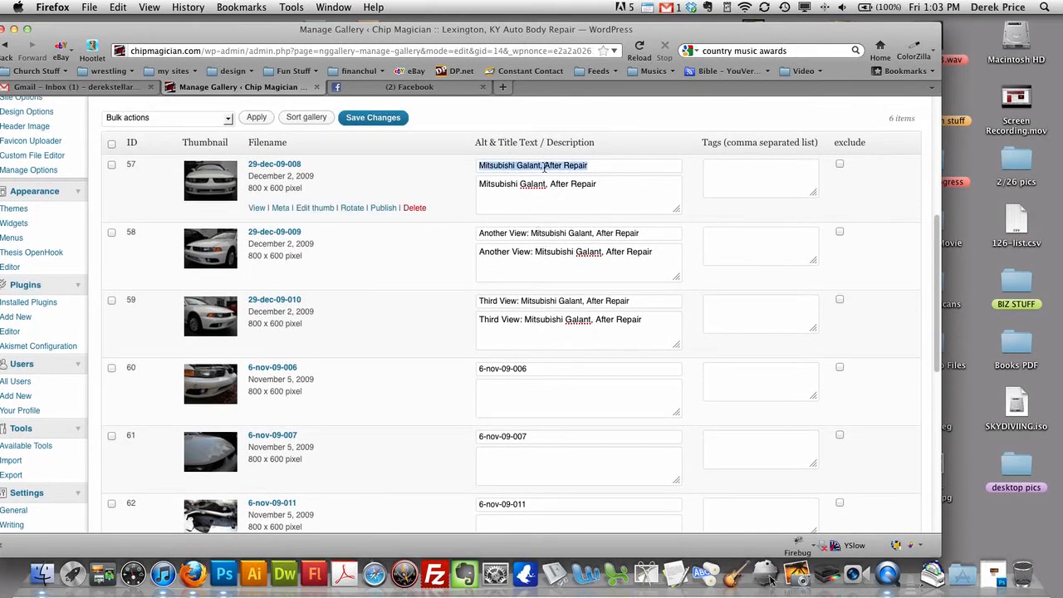
{"action": "triple_click", "coordinate": [521, 369]}
{"action": "key", "text": "ctrl+v"}
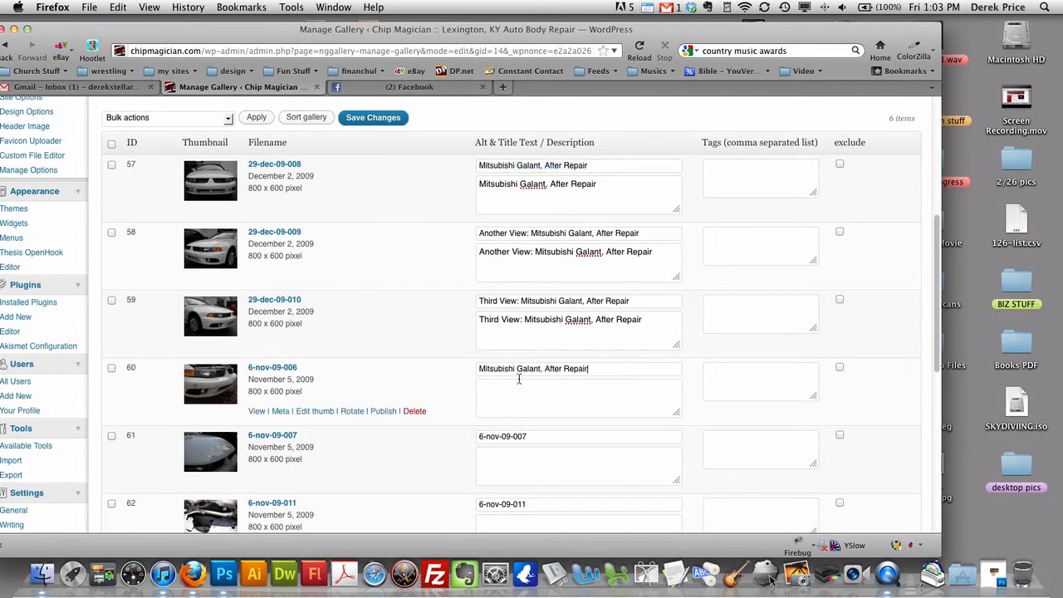
{"action": "left_click", "coordinate": [515, 394]}
{"action": "key", "text": "ctrl+v"}
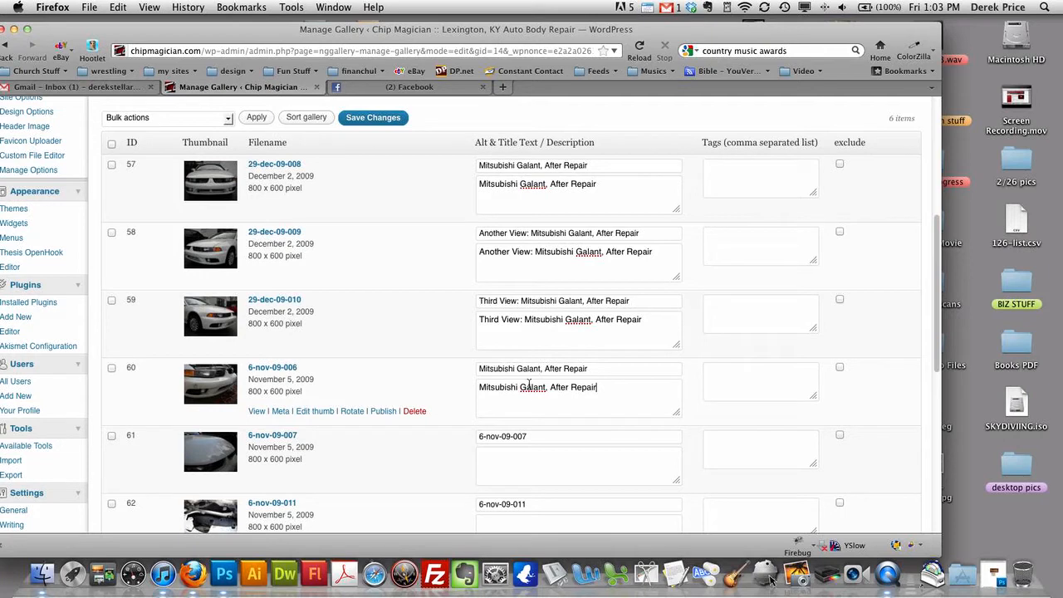
Change "After" to "Before" in the title and description of image 6-nov-09-006, giving "Mitsubishi Galant, Before Repair"
{"action": "left_click_drag", "start_coordinate": [565, 370], "coordinate": [546, 369]}
{"action": "type", "text": "Before"}
{"action": "left_click", "coordinate": [550, 388]}
{"action": "left_click", "coordinate": [570, 388], "text": "shift"}
{"action": "type", "text": "Bef"}
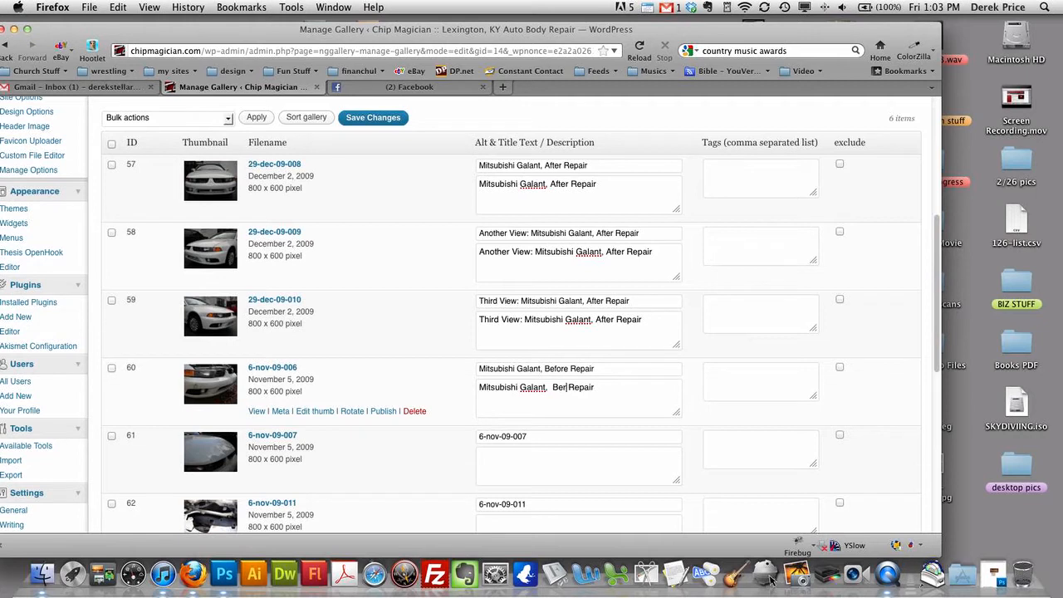
{"action": "type", "text": "ore"}
{"action": "key", "text": "BackSpace"}
Copy the description "Mitsubishi Galant, Before Repair" from image 6-nov-09-006 into the title and description of image 6-nov-09-007
{"action": "key", "text": "super+a"}
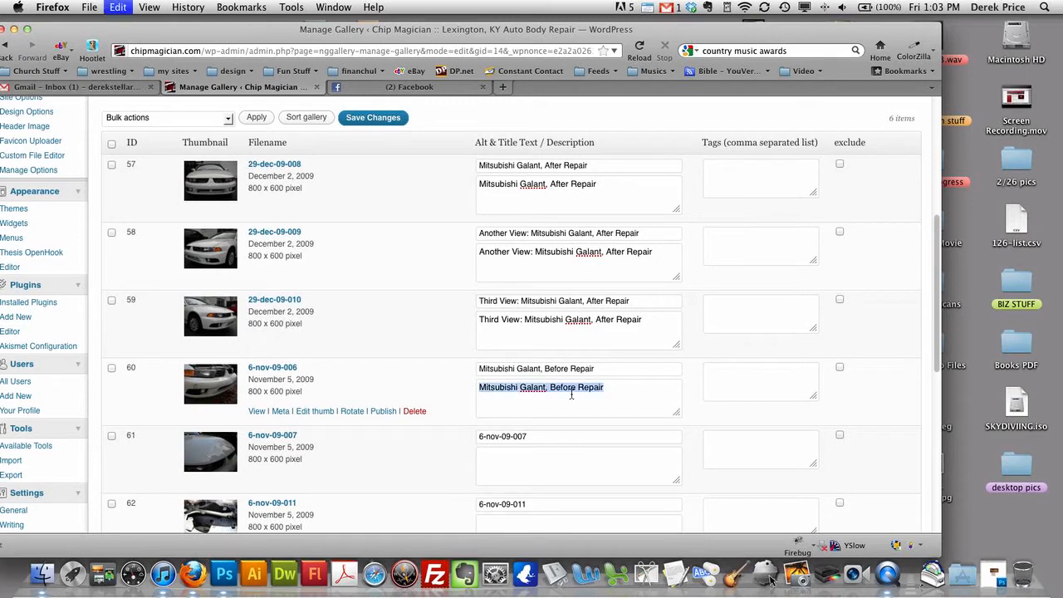
{"action": "scroll", "coordinate": [582, 407], "scroll_direction": "down", "scroll_amount": 1}
{"action": "triple_click", "coordinate": [600, 427]}
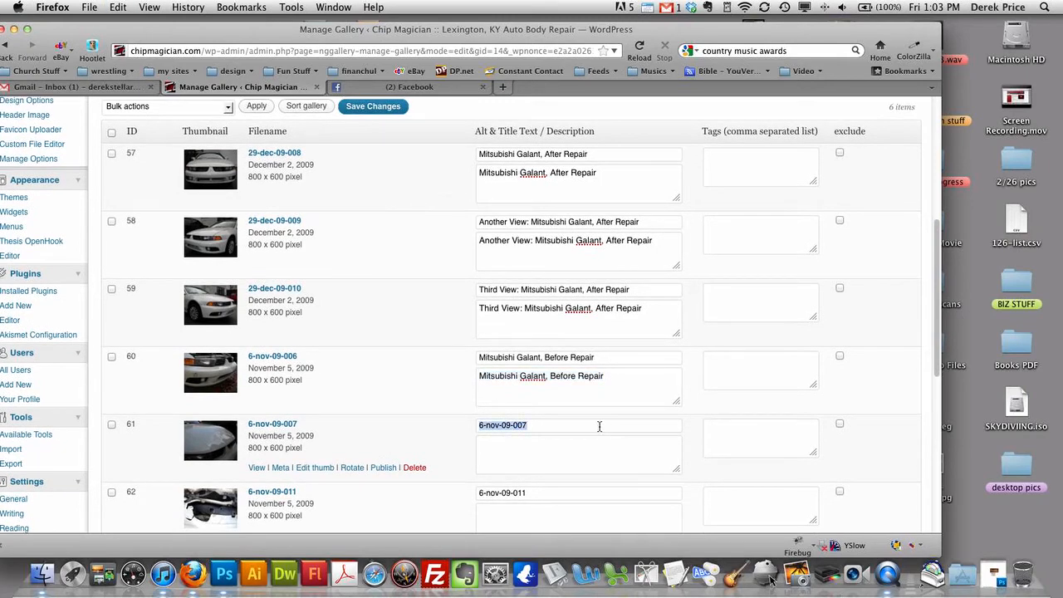
{"action": "key", "text": "super+v"}
{"action": "scroll", "coordinate": [595, 426], "scroll_direction": "down", "scroll_amount": 2}
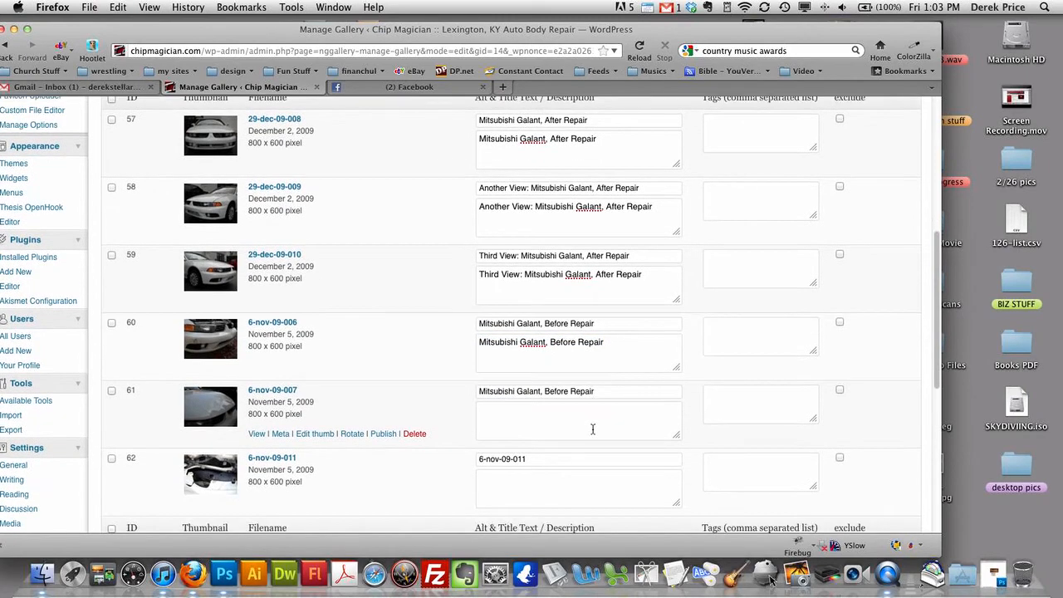
{"action": "key", "text": "super+v"}
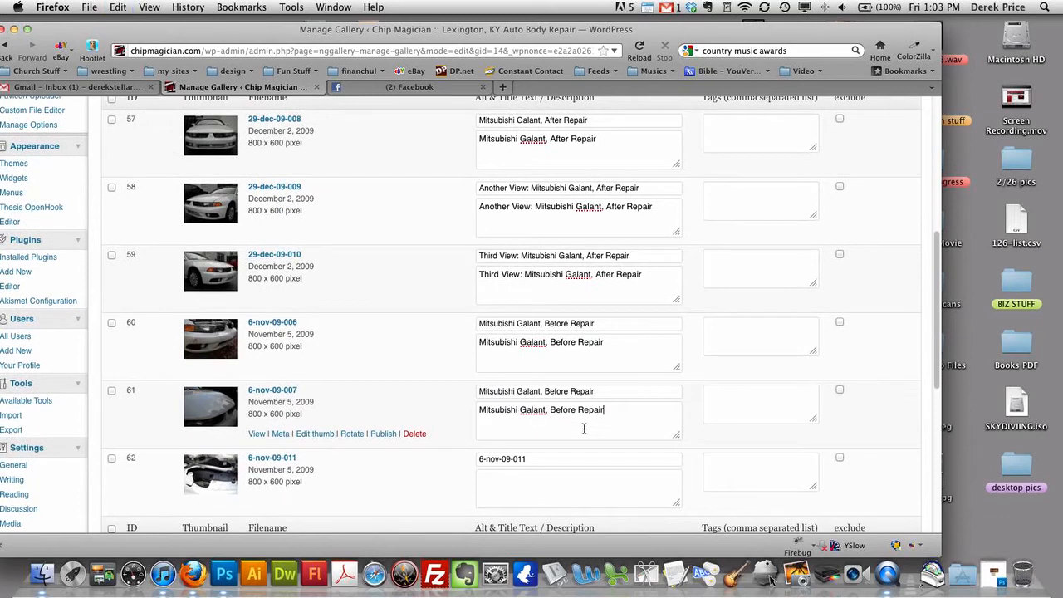
Prefix the title of image 6-nov-09-007 with "Another View:" and replace its description with the same full title text
{"action": "left_click", "coordinate": [480, 390]}
{"action": "type", "text": "An"}
{"action": "type", "text": "other View:"}
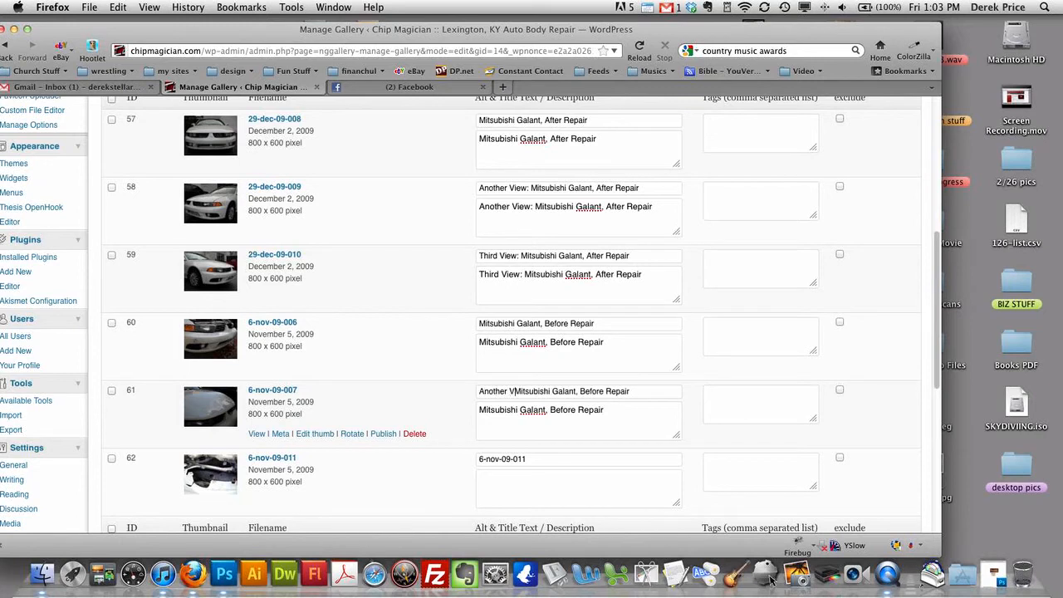
{"action": "key", "text": "super+a"}
{"action": "key", "text": "super+c"}
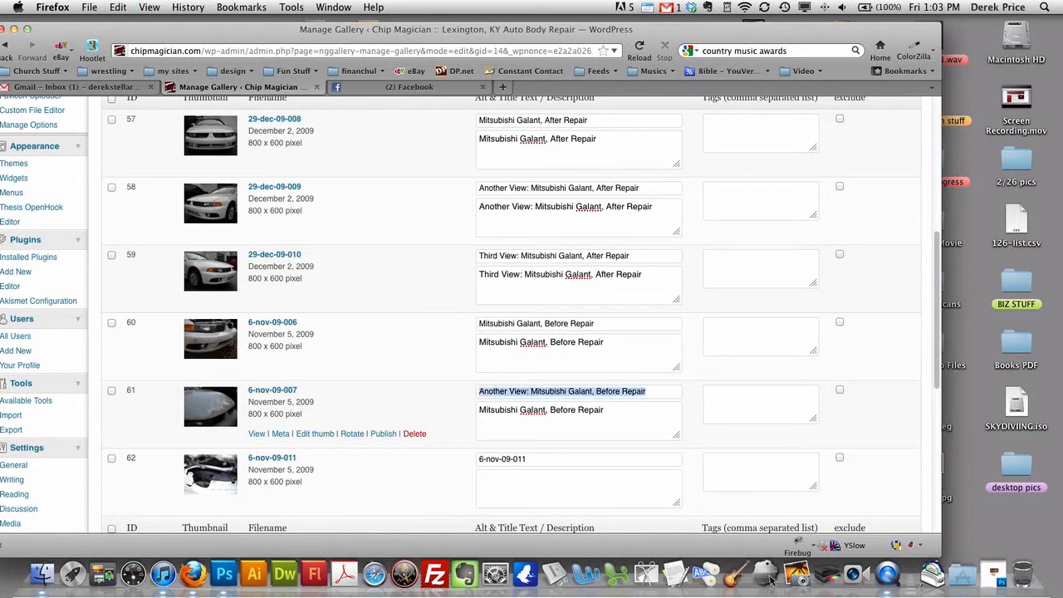
{"action": "double_click", "coordinate": [499, 407]}
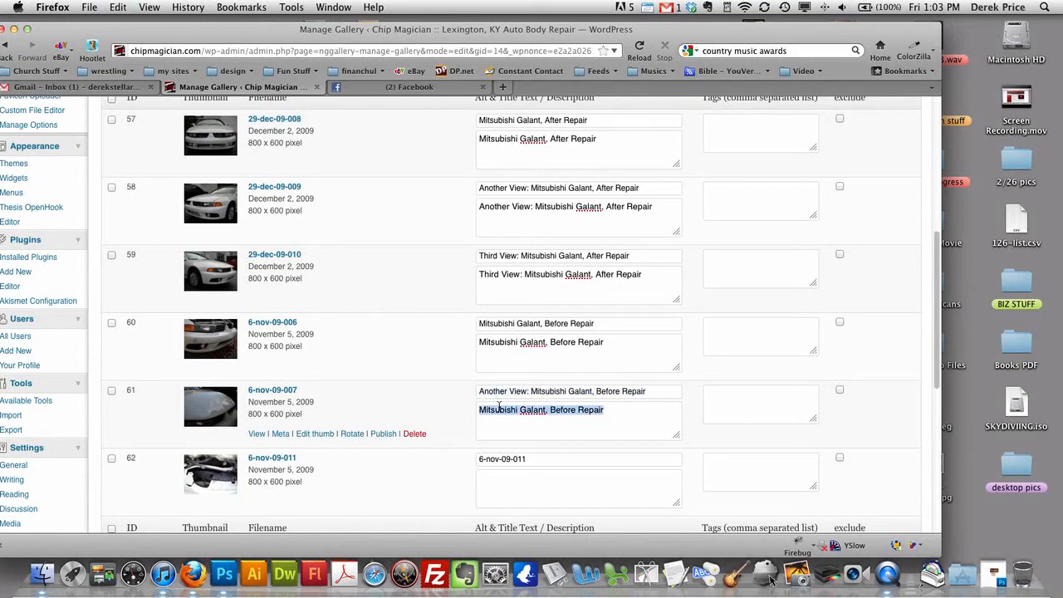
{"action": "type", "text": "Another View: Mitsubishi"}
Set both the title and description of image 6-nov-09-011 to "Third View: Mitsubishi Galant, Before Repair"
{"action": "scroll", "coordinate": [515, 447], "scroll_direction": "down", "scroll_amount": 1}
{"action": "left_click", "coordinate": [515, 443]}
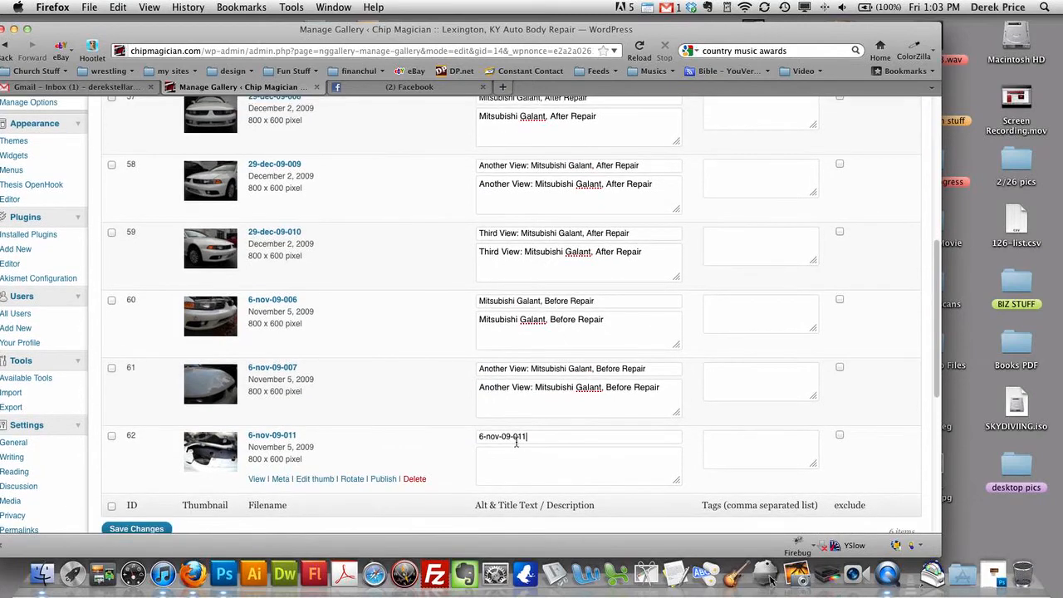
{"action": "key", "text": "super+a"}
{"action": "key", "text": "super+v"}
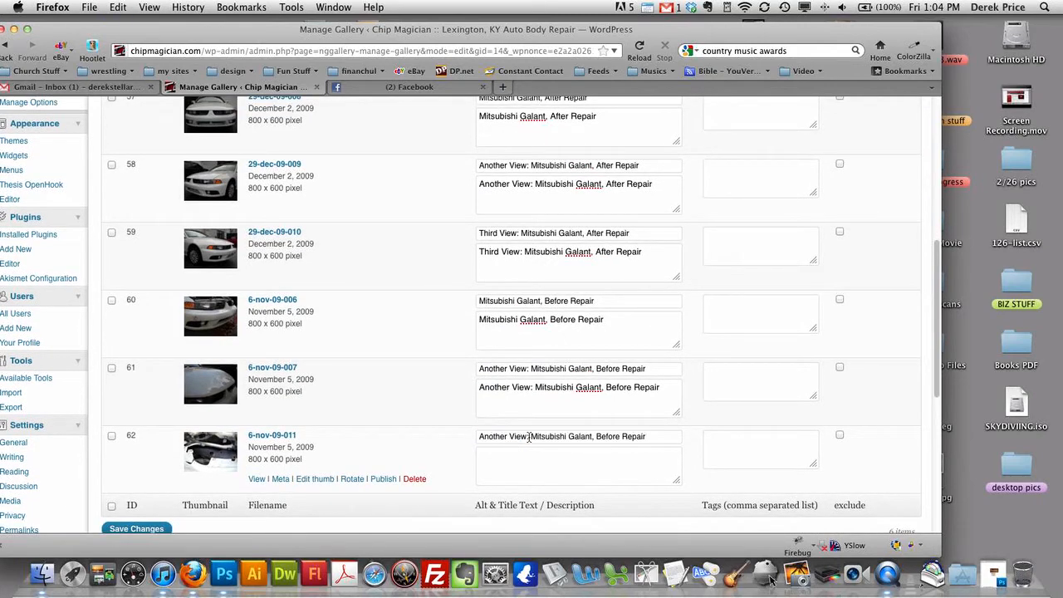
{"action": "double_click", "coordinate": [503, 437]}
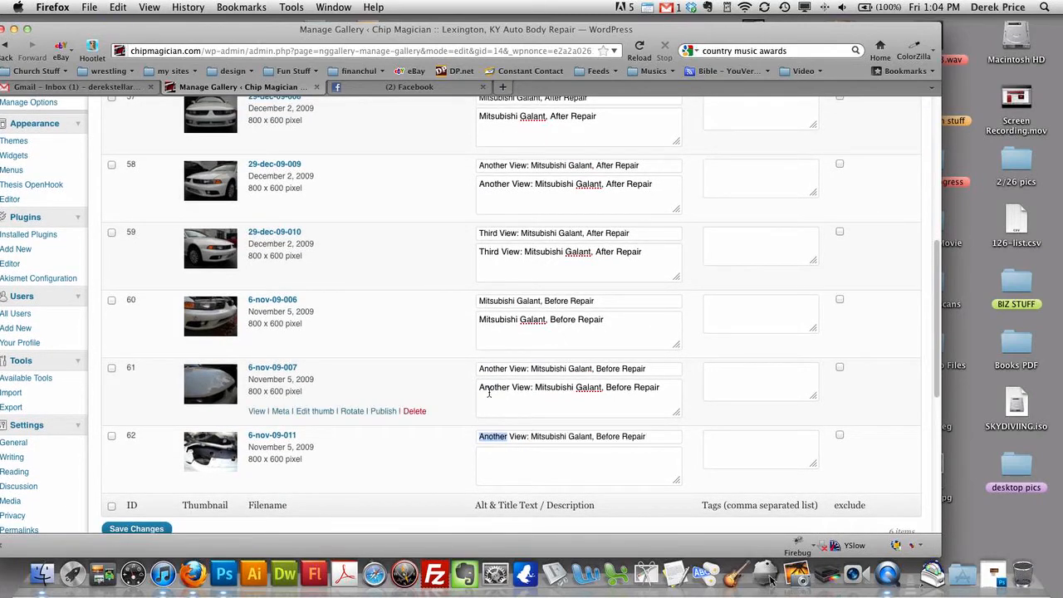
{"action": "type", "text": "Third"}
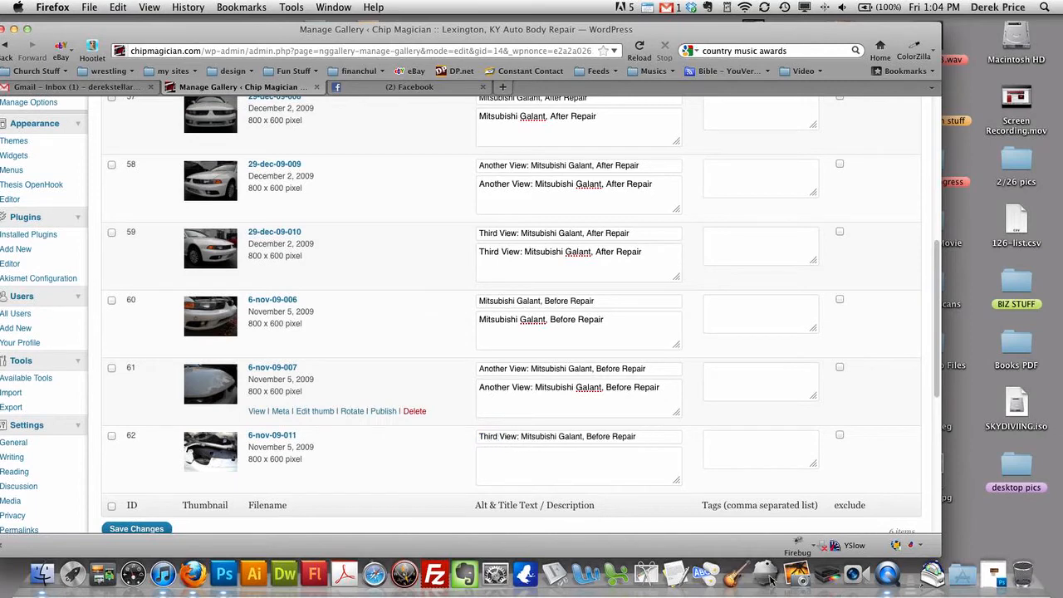
{"action": "key", "text": "super+a"}
{"action": "key", "text": "super+c"}
{"action": "key", "text": "Tab"}
{"action": "key", "text": "super+v"}
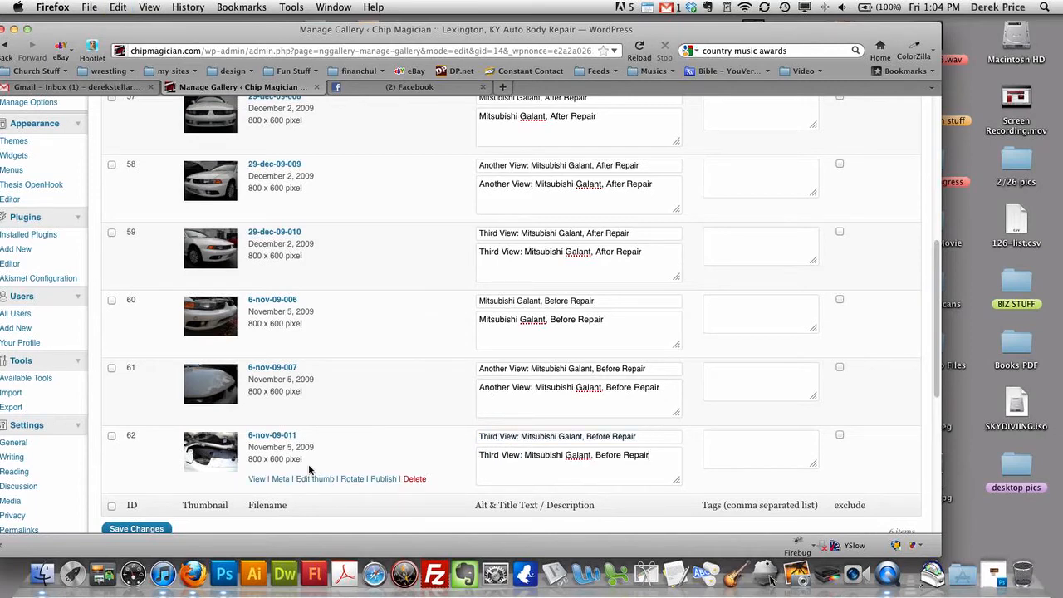
Save the gallery's image label changes and review the updated gallery page
{"action": "scroll", "coordinate": [309, 470], "scroll_direction": "down", "scroll_amount": 2}
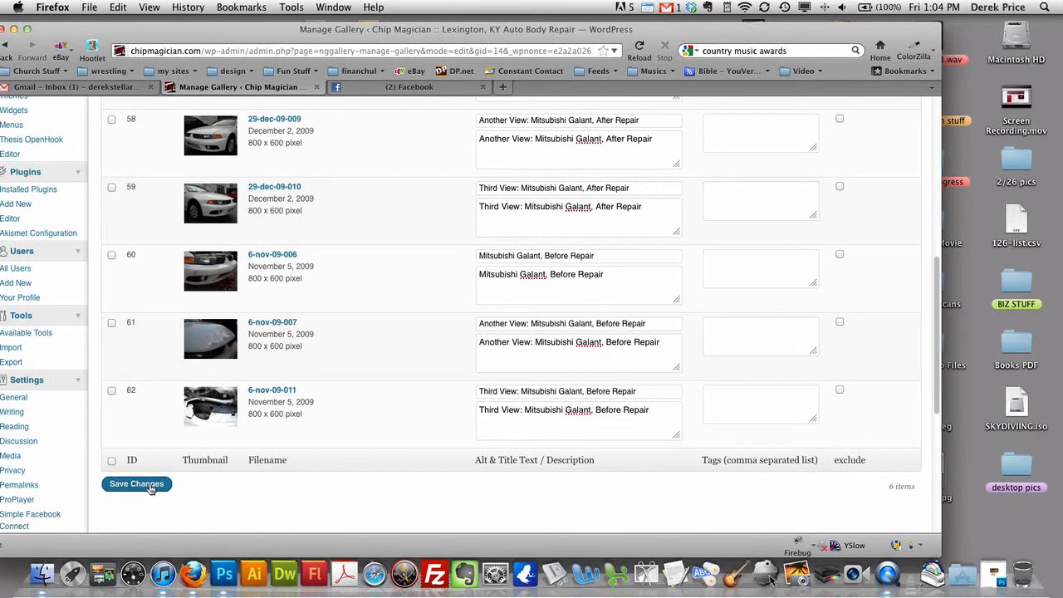
{"action": "left_click", "coordinate": [136, 484]}
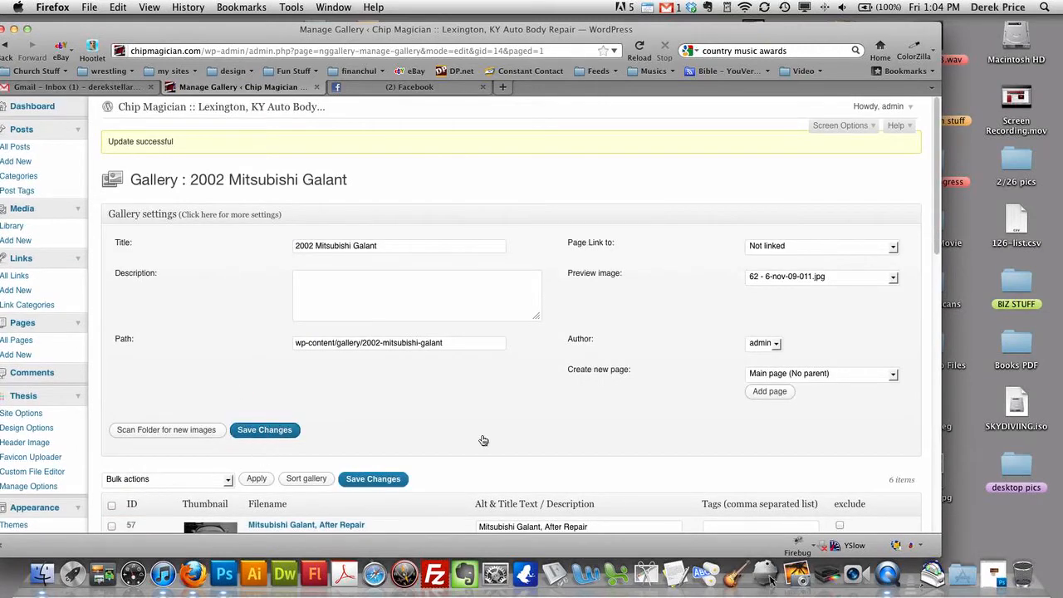
{"action": "scroll", "coordinate": [400, 411], "scroll_direction": "down", "scroll_amount": 3}
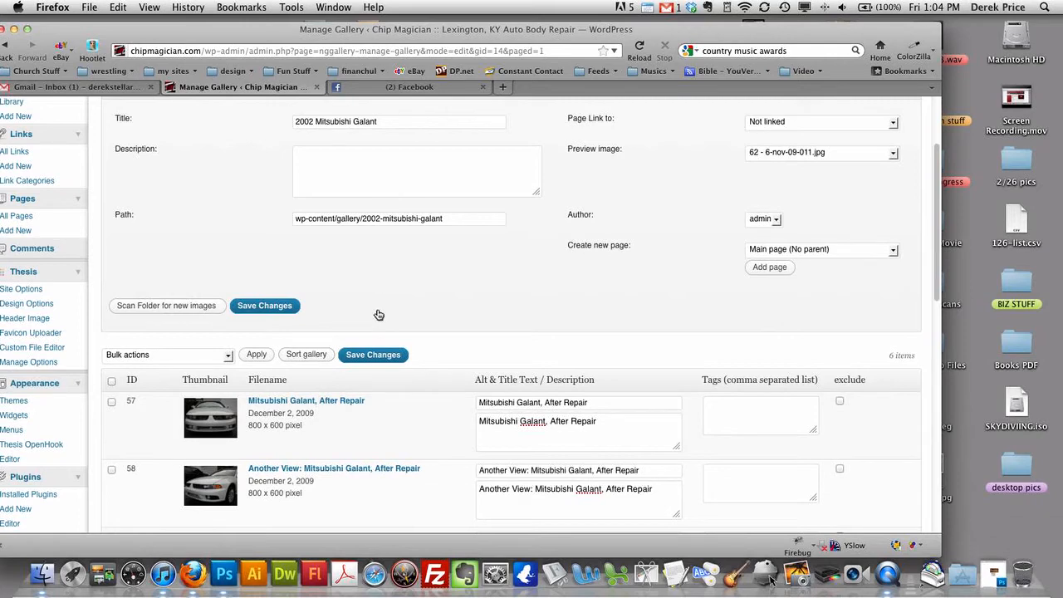
{"action": "scroll", "coordinate": [360, 285], "scroll_direction": "up", "scroll_amount": 3}
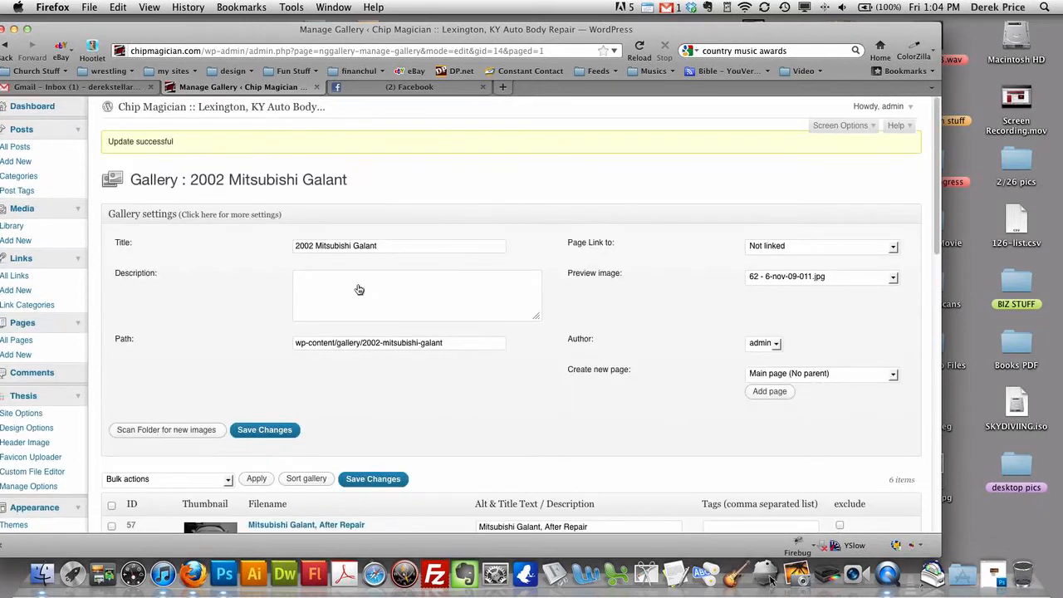
Sort the gallery so the three Before Repair images precede the three After Repair images, and save the sort order
{"action": "scroll", "coordinate": [354, 327], "scroll_direction": "down", "scroll_amount": 5}
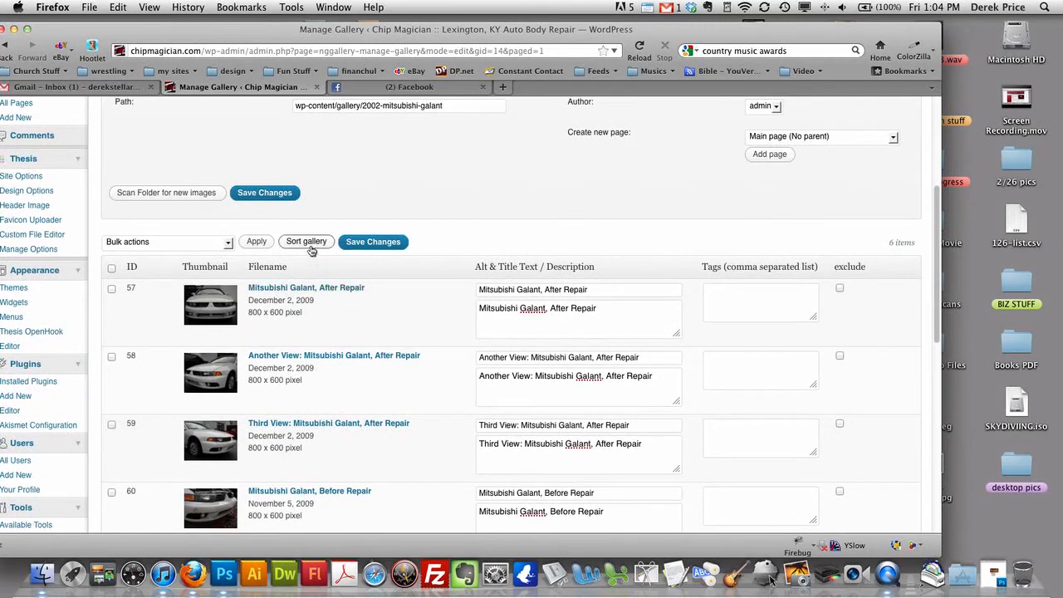
{"action": "scroll", "coordinate": [312, 251], "scroll_direction": "up", "scroll_amount": 1}
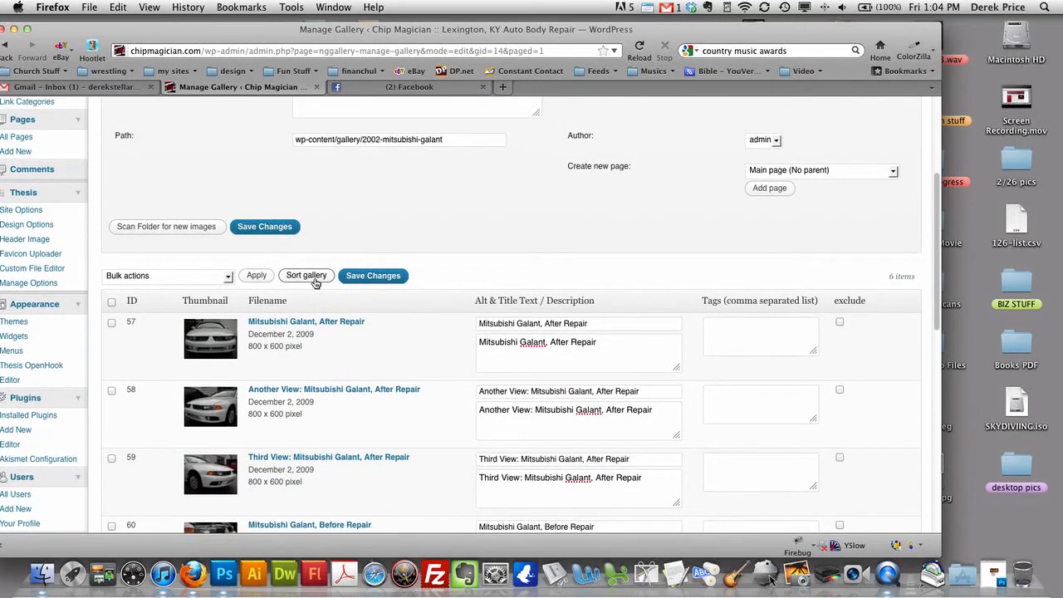
{"action": "left_click", "coordinate": [315, 282]}
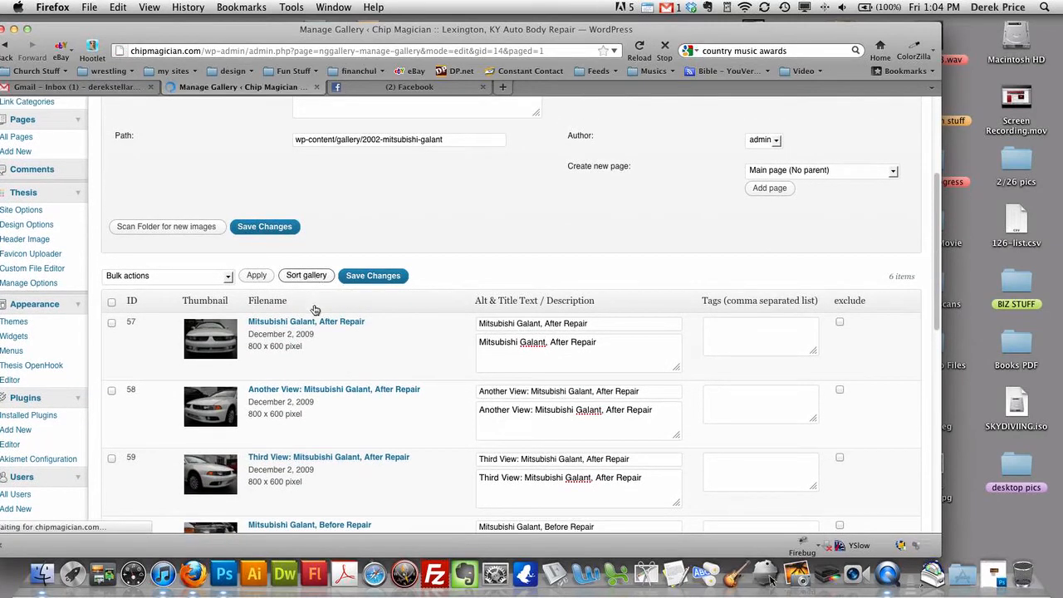
{"action": "left_click_drag", "start_coordinate": [449, 33], "coordinate": [549, 40]}
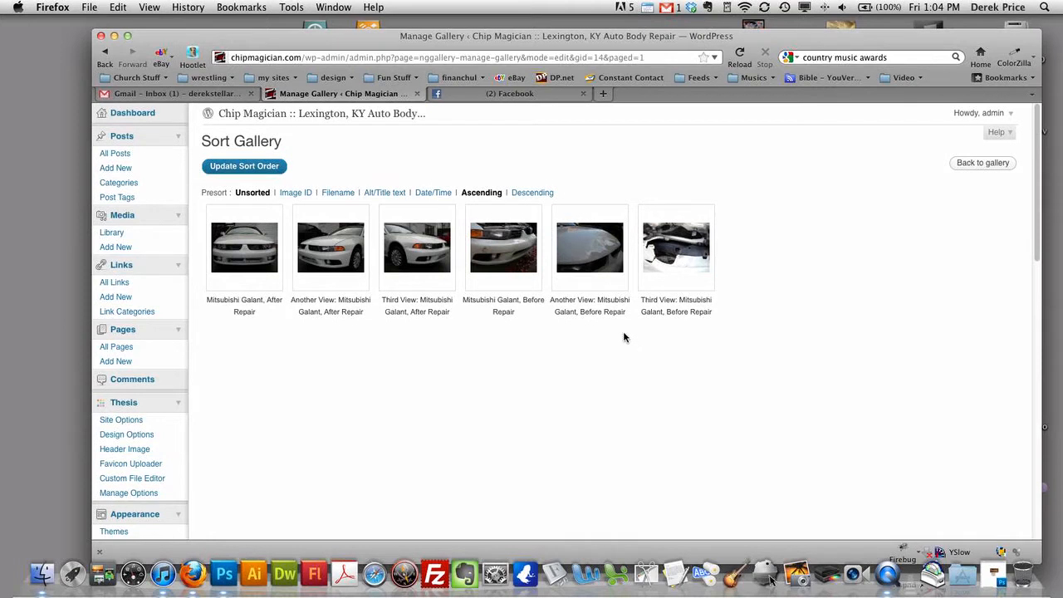
{"action": "mouse_move", "coordinate": [509, 266]}
{"action": "left_mouse_down"}
{"action": "mouse_move", "coordinate": [201, 268]}
{"action": "mouse_move", "coordinate": [218, 267]}
{"action": "left_mouse_up"}
{"action": "left_click_drag", "start_coordinate": [573, 244], "coordinate": [332, 260]}
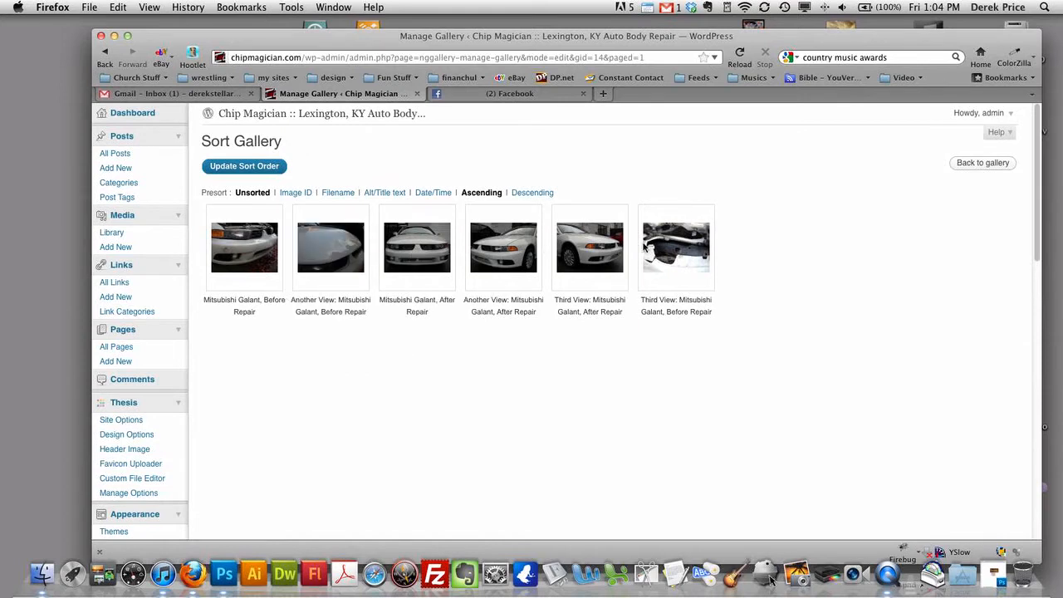
{"action": "left_click_drag", "start_coordinate": [646, 249], "coordinate": [401, 252]}
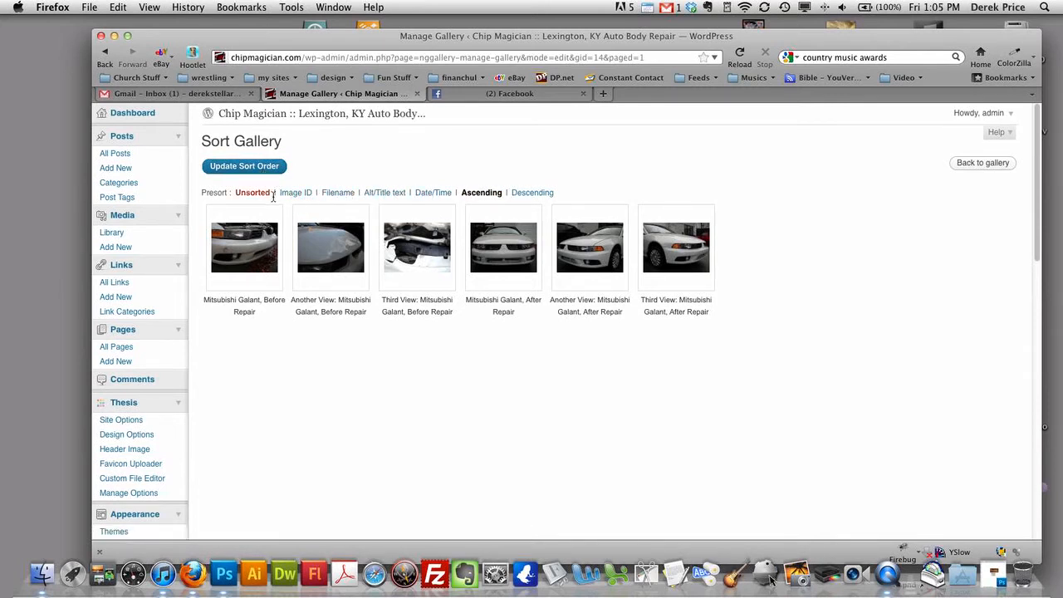
{"action": "left_click", "coordinate": [259, 169]}
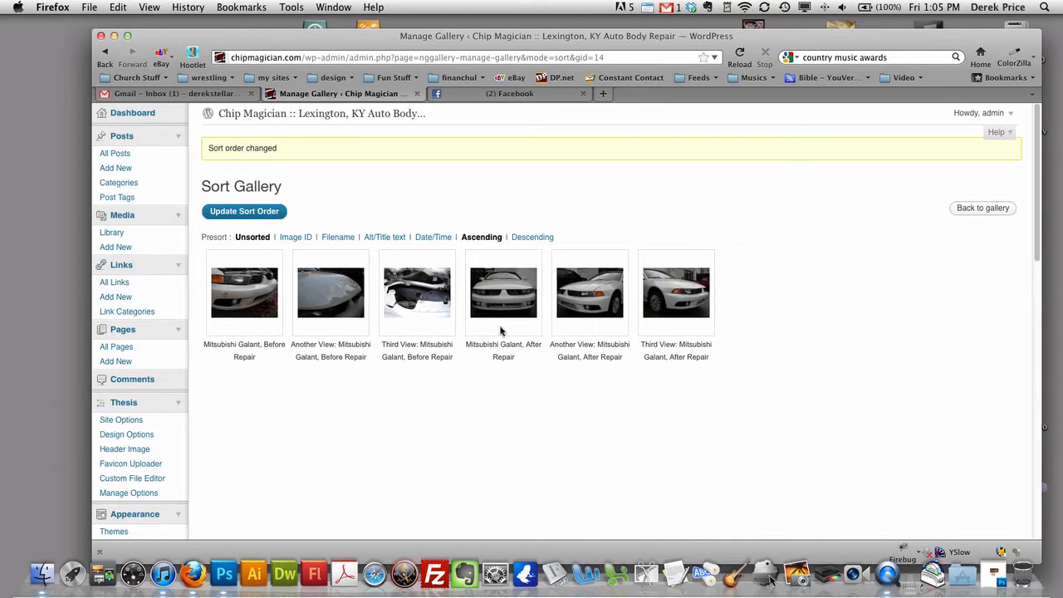
Return to the 2002 Mitsubishi Galant gallery and review the order of its images
{"action": "left_click", "coordinate": [966, 208]}
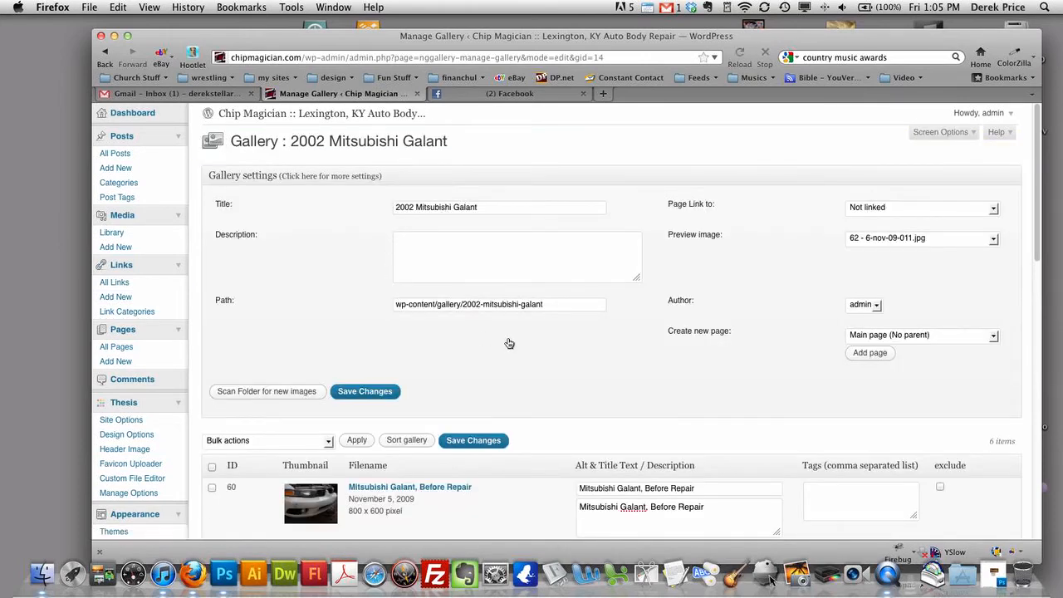
{"action": "scroll", "coordinate": [505, 342], "scroll_direction": "down", "scroll_amount": 3}
{"action": "scroll", "coordinate": [516, 336], "scroll_direction": "down", "scroll_amount": 10}
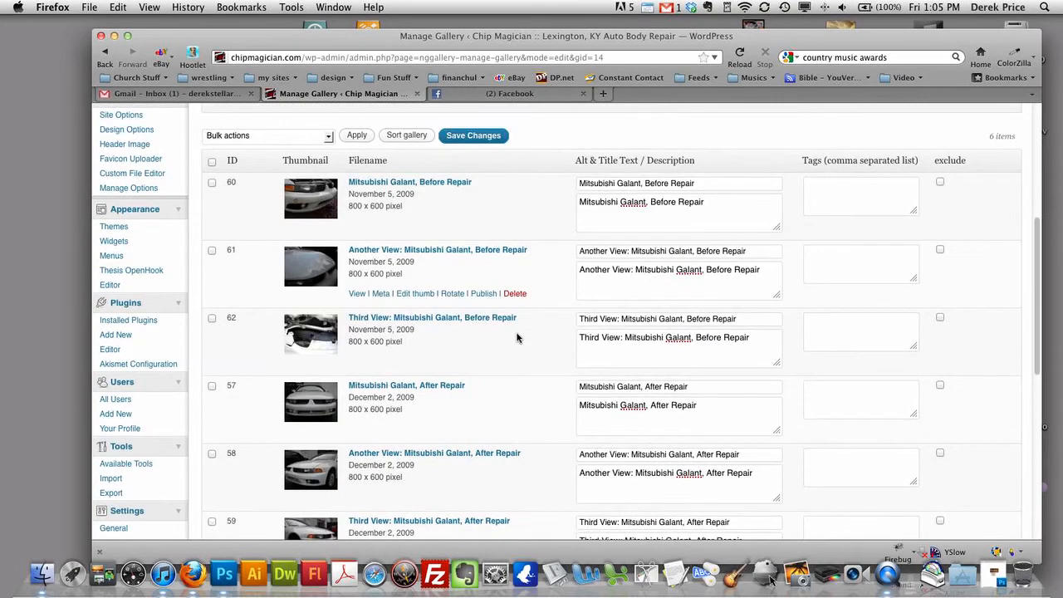
{"action": "scroll", "coordinate": [407, 349], "scroll_direction": "up", "scroll_amount": 3}
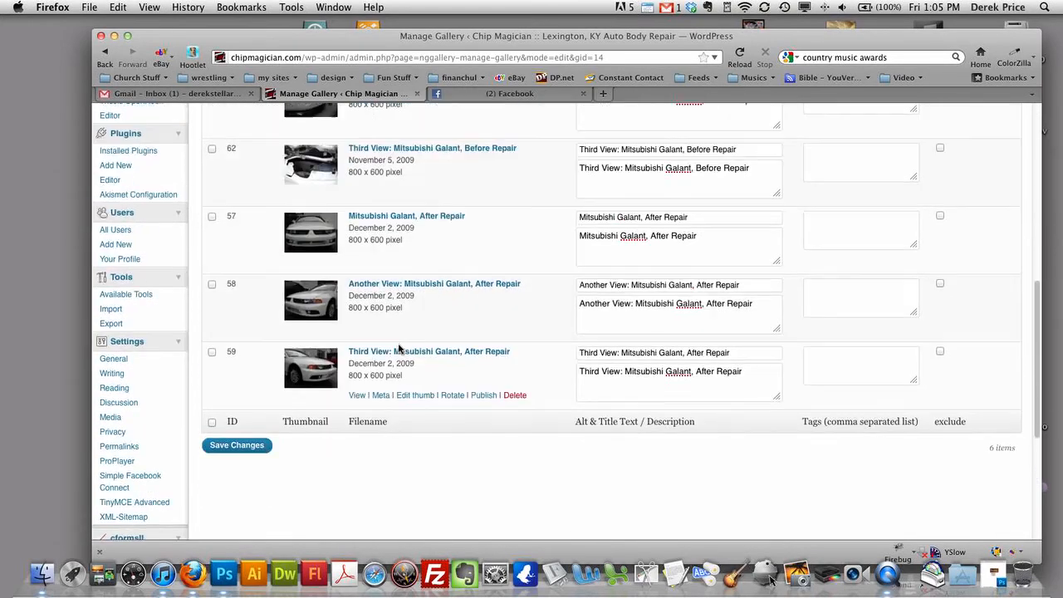
{"action": "scroll", "coordinate": [411, 316], "scroll_direction": "up", "scroll_amount": 8}
{"action": "scroll", "coordinate": [417, 280], "scroll_direction": "up", "scroll_amount": 4}
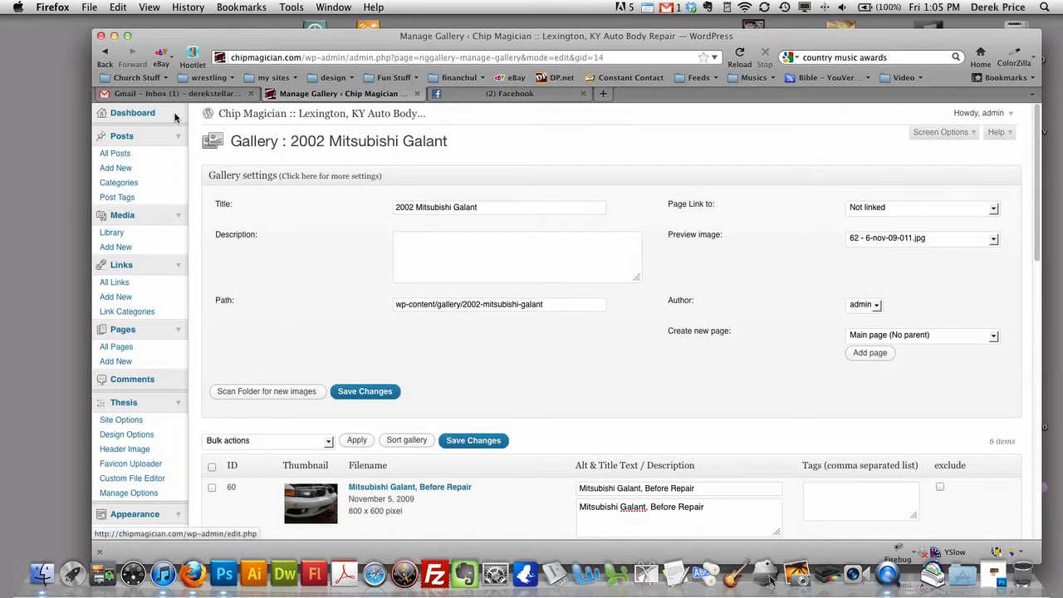
Create a new post titled "2002 Mitsubishi Galant Body Repair"
{"action": "key", "text": "super+Tab"}
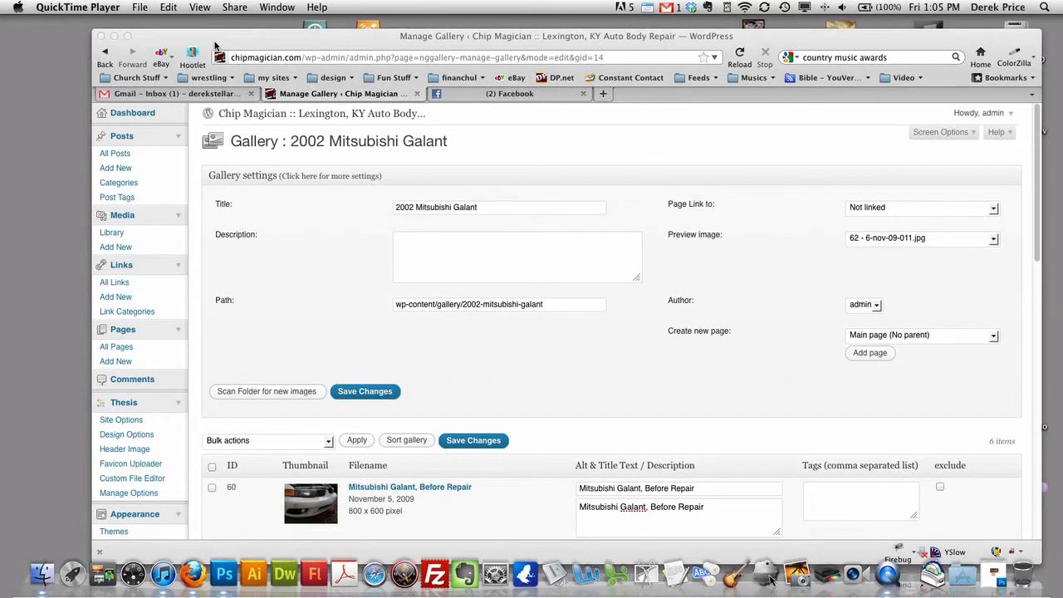
{"action": "left_click", "coordinate": [131, 168]}
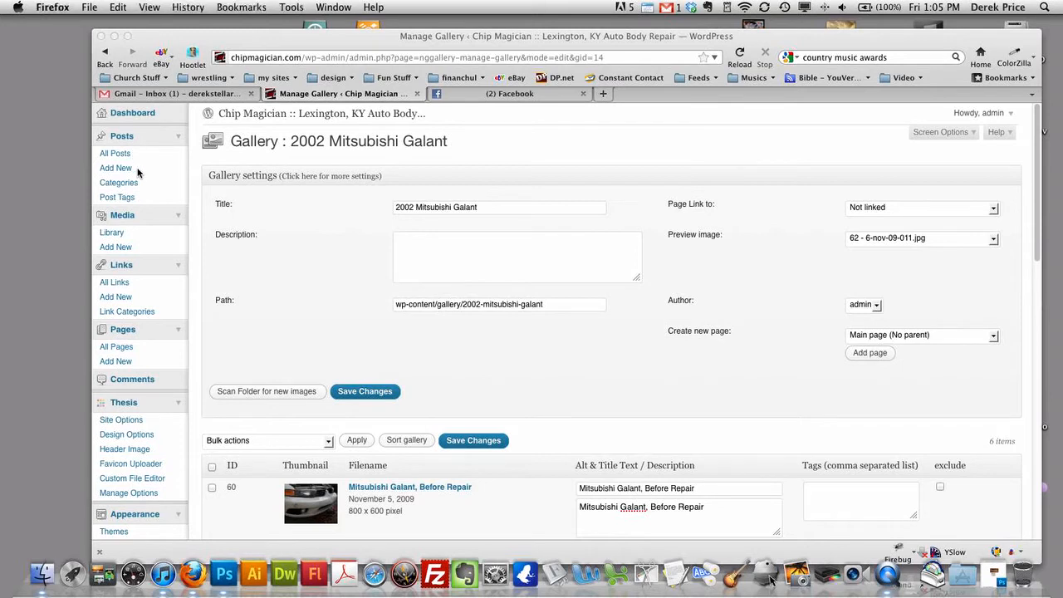
{"action": "left_click", "coordinate": [130, 170]}
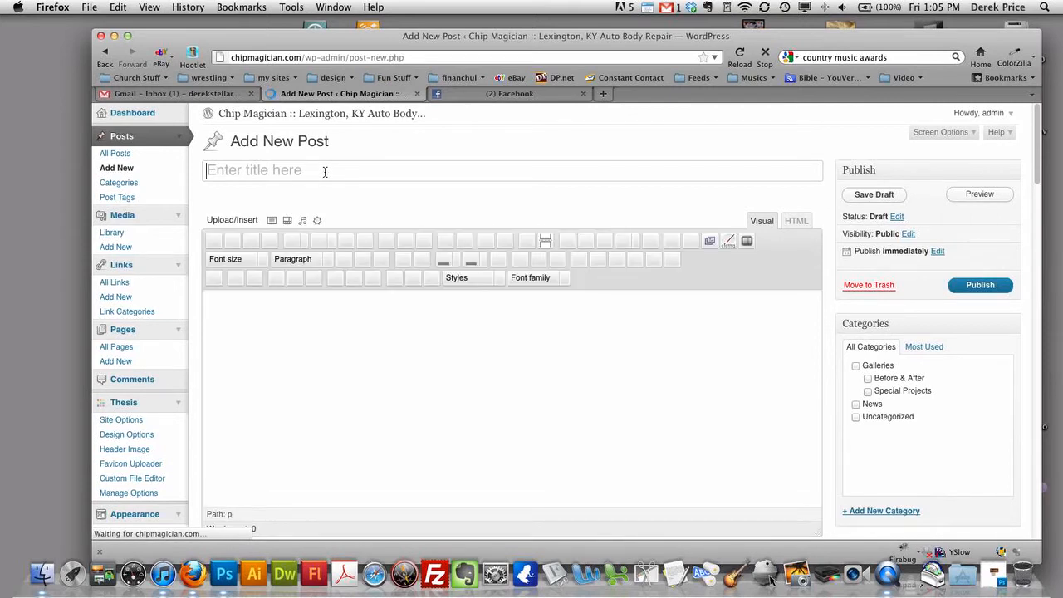
{"action": "type", "text": "20"}
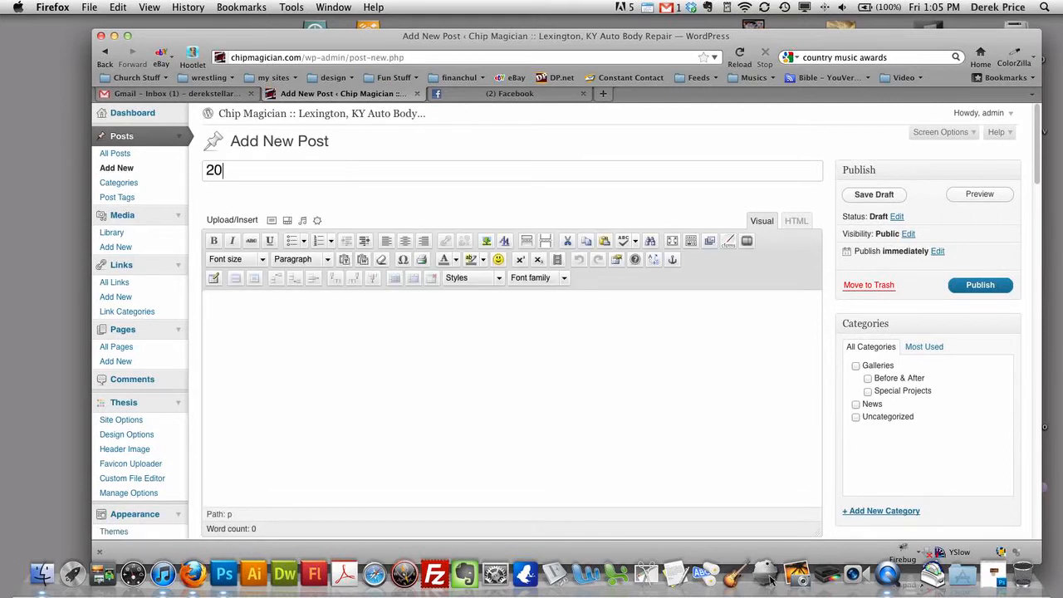
{"action": "type", "text": "02 Mitsubishi Glan"}
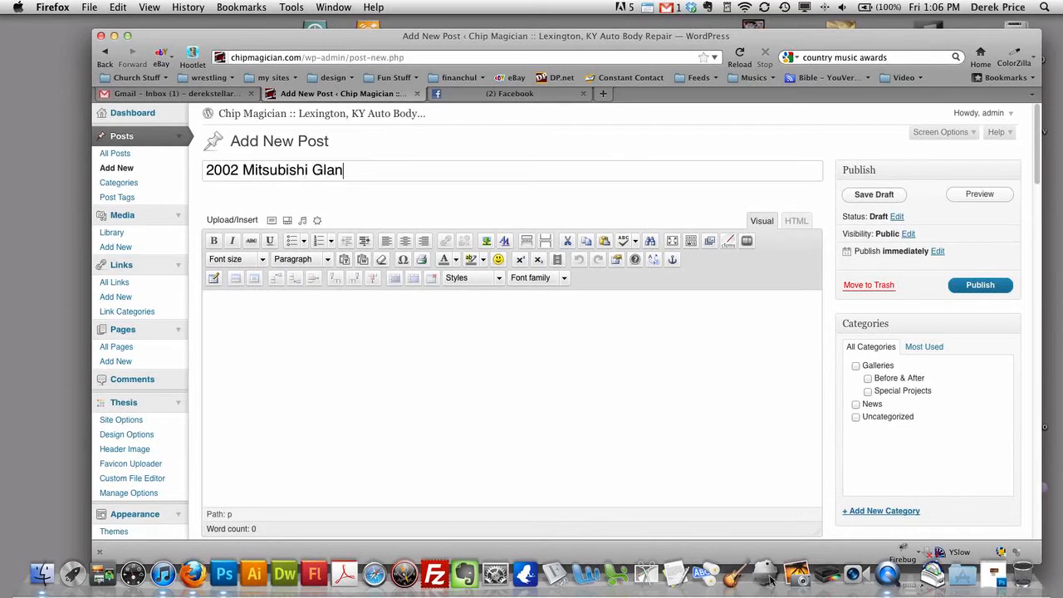
{"action": "type", "text": "t Body Repair"}
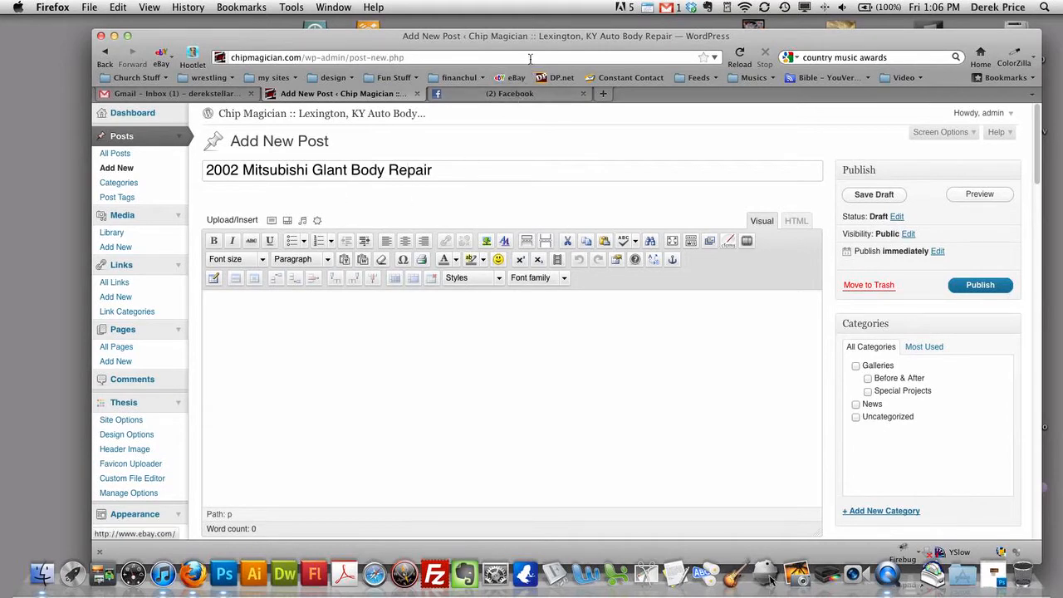
{"action": "left_click_drag", "start_coordinate": [548, 36], "coordinate": [533, 25]}
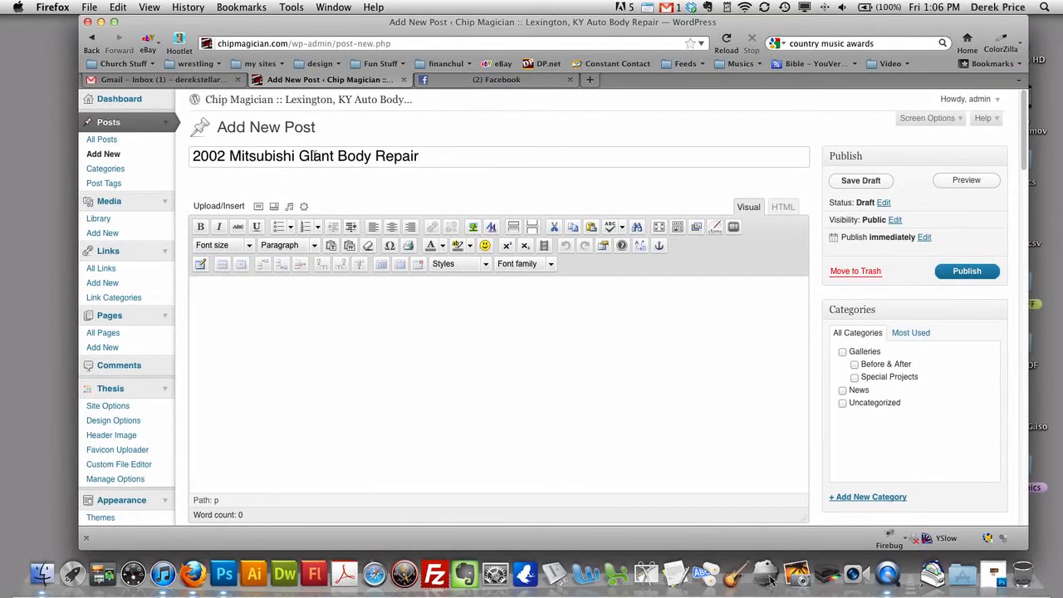
{"action": "type", "text": "a"}
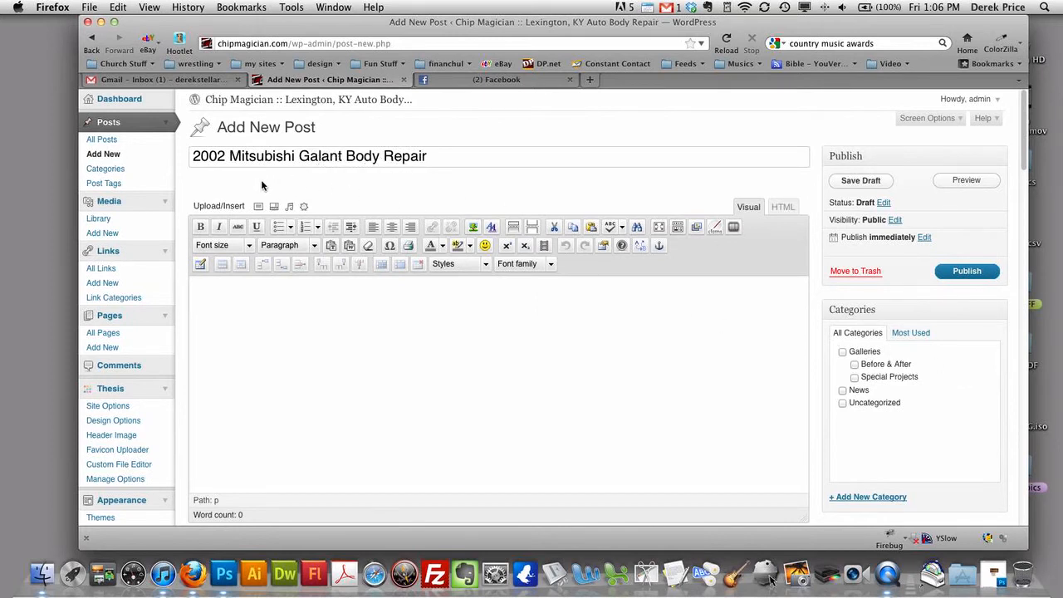
{"action": "left_click", "coordinate": [656, 359]}
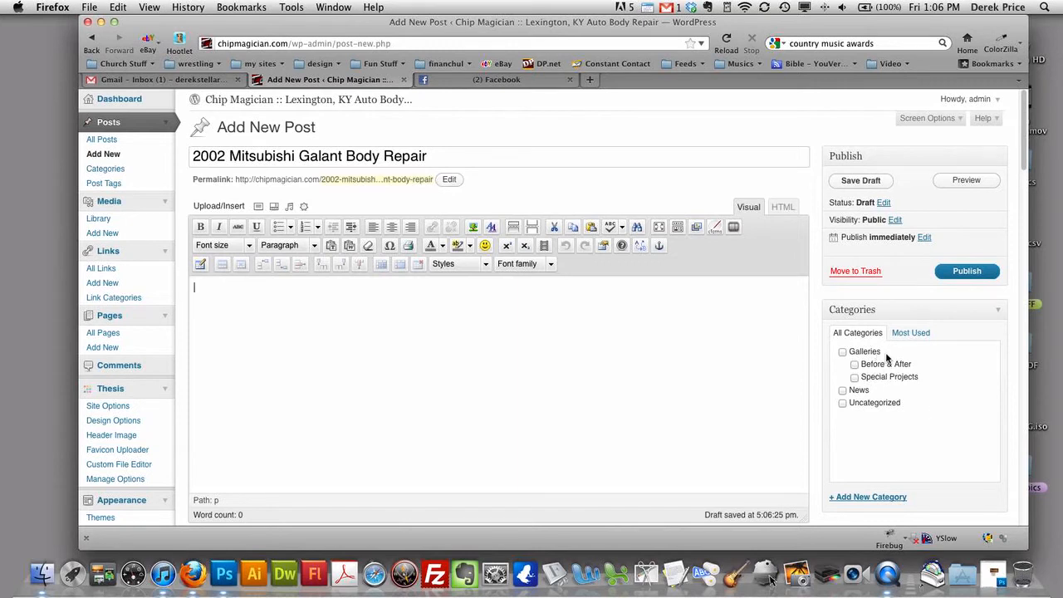
Assign the post to the Galleries and Before & After categories and add the tags mitsubishi, galant, body repair and hood repair
{"action": "left_click", "coordinate": [843, 353]}
{"action": "scroll", "coordinate": [926, 375], "scroll_direction": "down", "scroll_amount": 4}
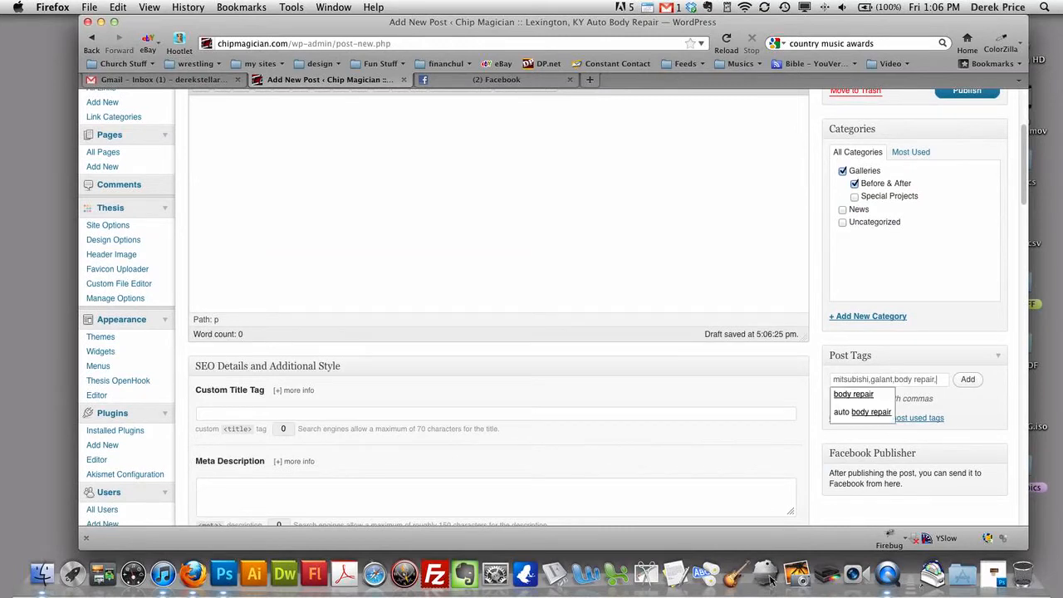
{"action": "type", "text": "ood"}
{"action": "type", "text": " repair"}
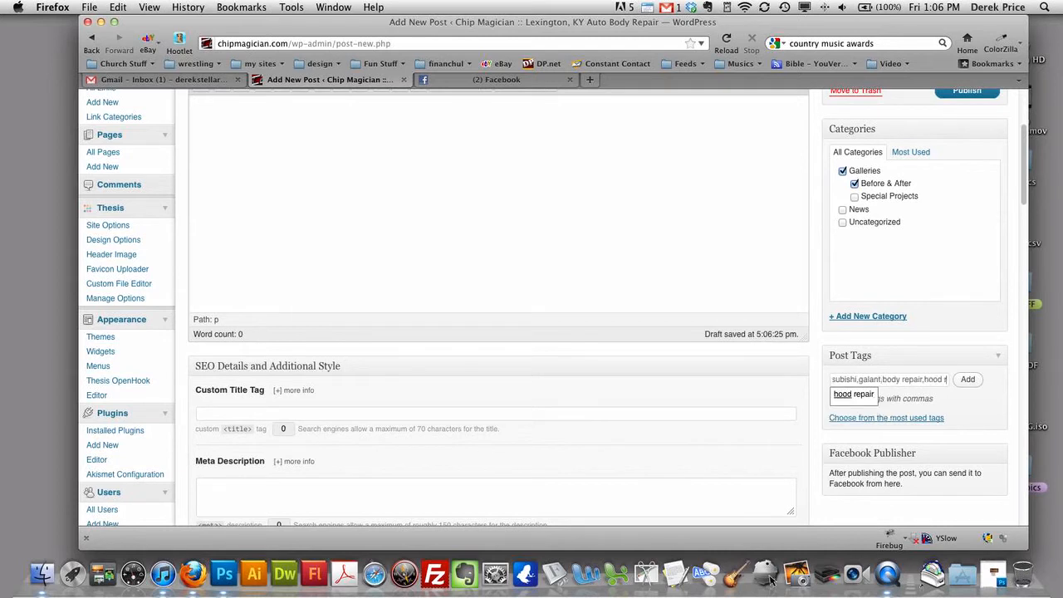
{"action": "key", "text": "Return"}
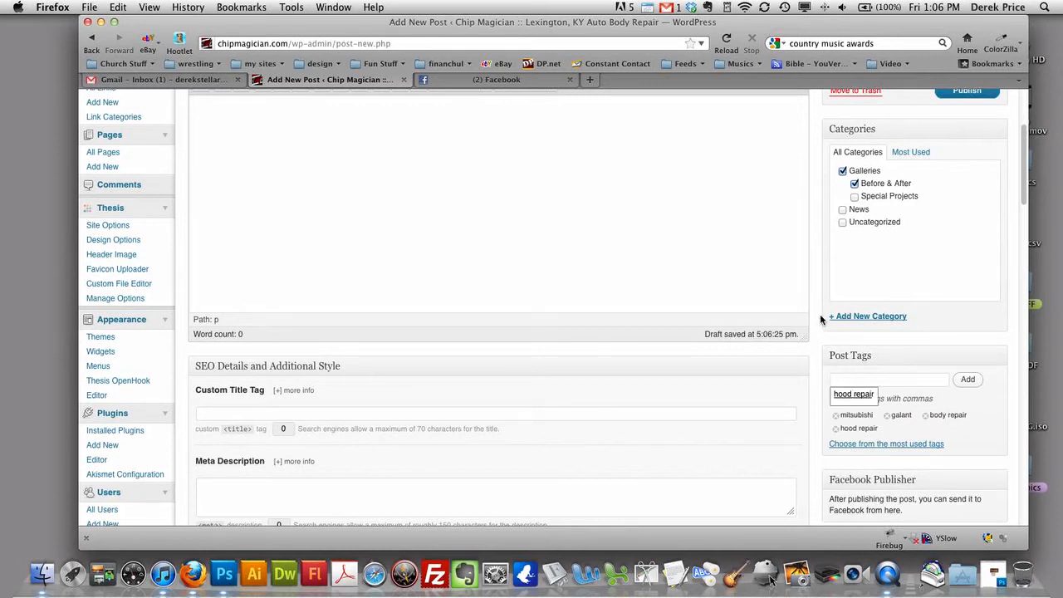
Insert the NextGEN gallery "14 - 2002 Mitsubishi Galant" into the post body, shown as an image list
{"action": "scroll", "coordinate": [579, 246], "scroll_direction": "up", "scroll_amount": 5}
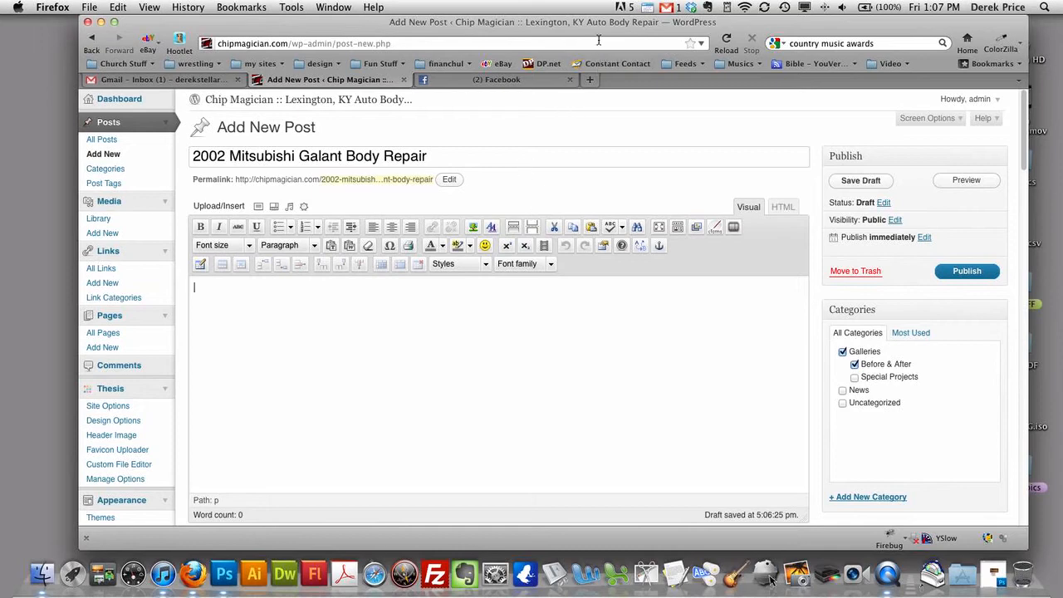
{"action": "left_click_drag", "start_coordinate": [624, 31], "coordinate": [606, 36]}
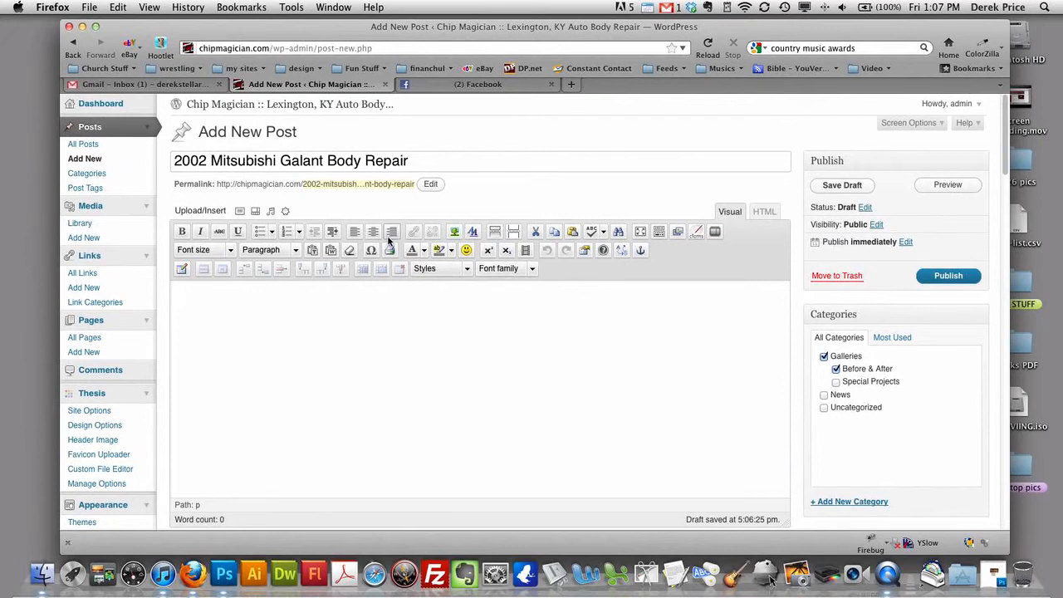
{"action": "left_click", "coordinate": [677, 232]}
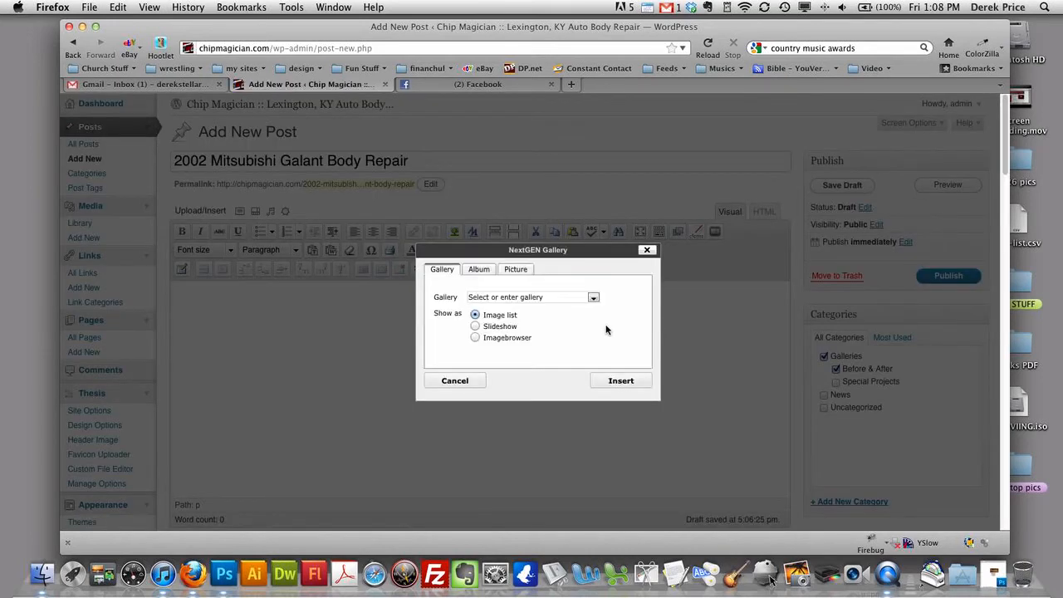
{"action": "left_click", "coordinate": [573, 298]}
{"action": "scroll", "coordinate": [558, 319], "scroll_direction": "down", "scroll_amount": 1}
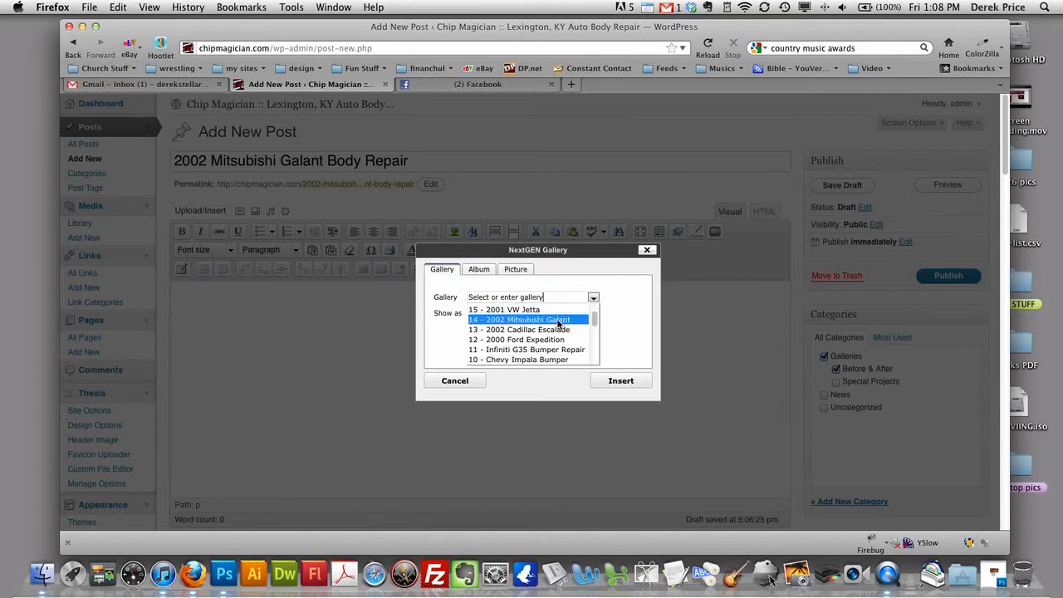
{"action": "left_click", "coordinate": [562, 321]}
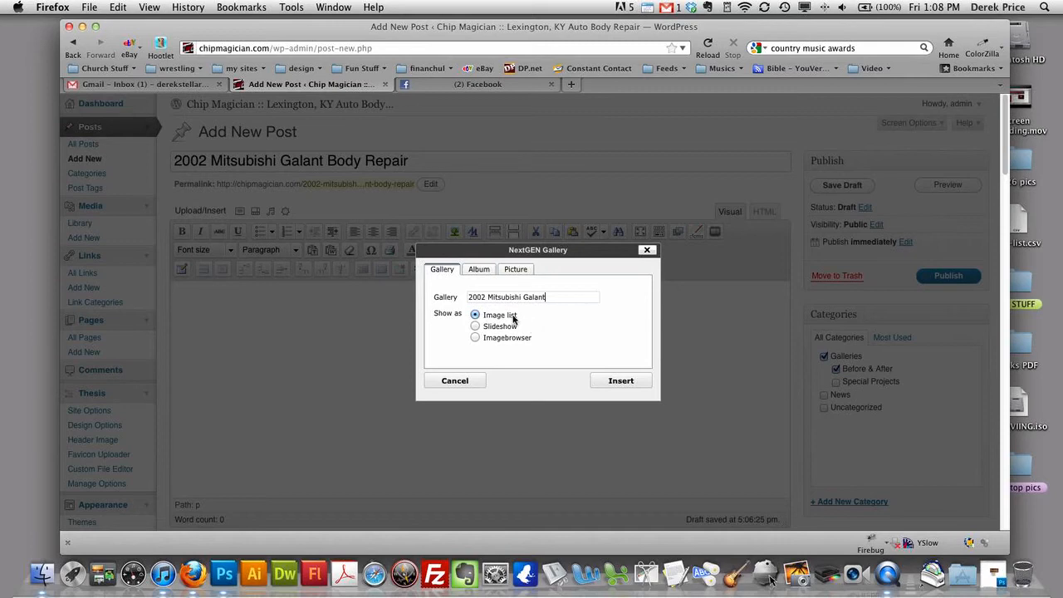
{"action": "left_click", "coordinate": [621, 381]}
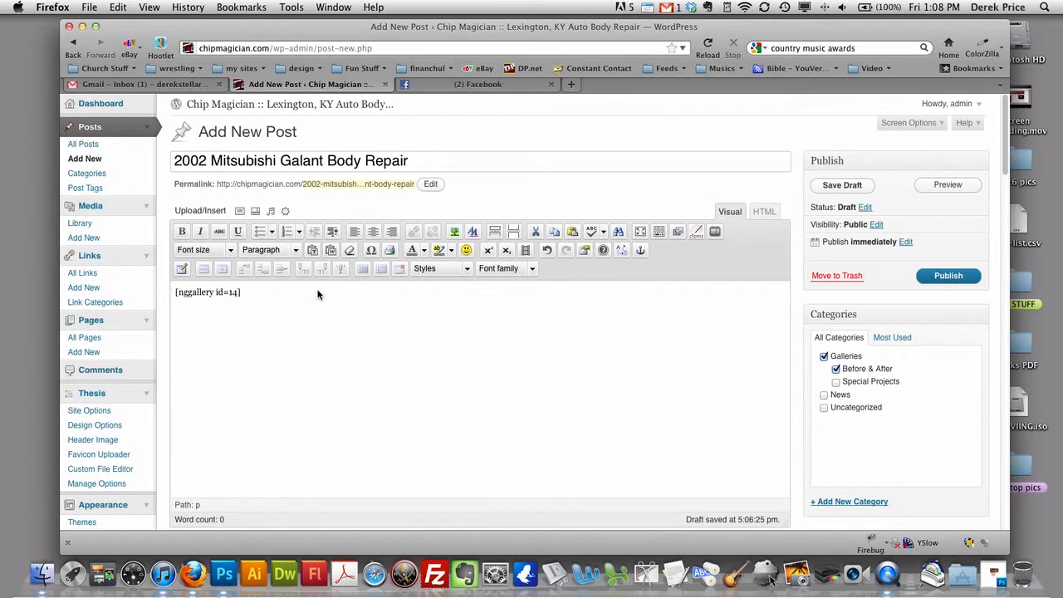
Add the line "This Galant was hurtin'! Chip Magician fix!" below the gallery shortcode and save the post as a draft
{"action": "key", "text": "Return"}
{"action": "type", "text": "This Glan"}
{"action": "key", "text": "BackSpace"}
{"action": "type", "text": "ant was hurtin'"}
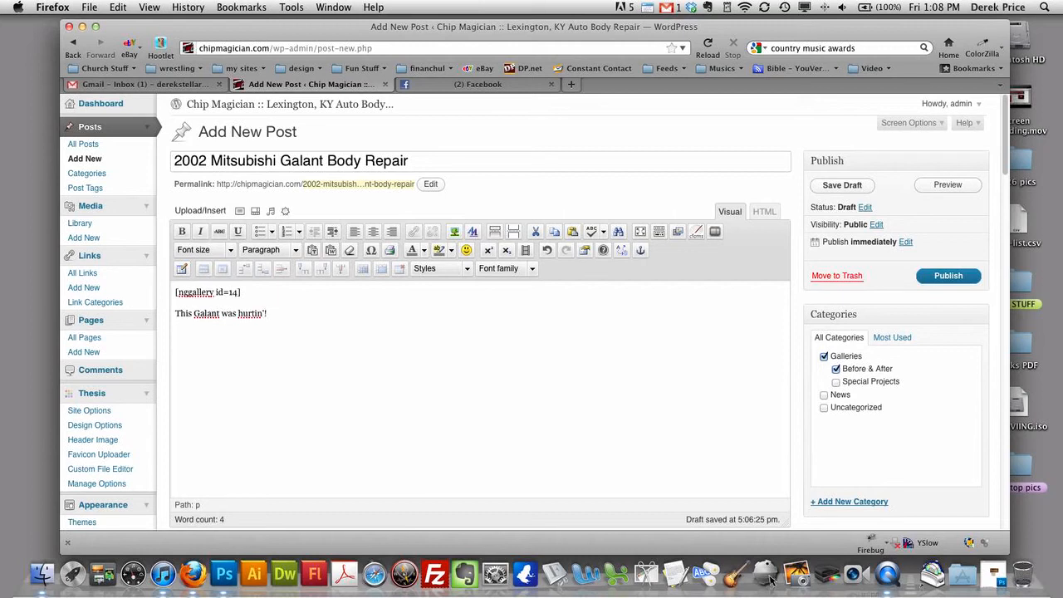
{"action": "type", "text": "!  Chip Magician fix!"}
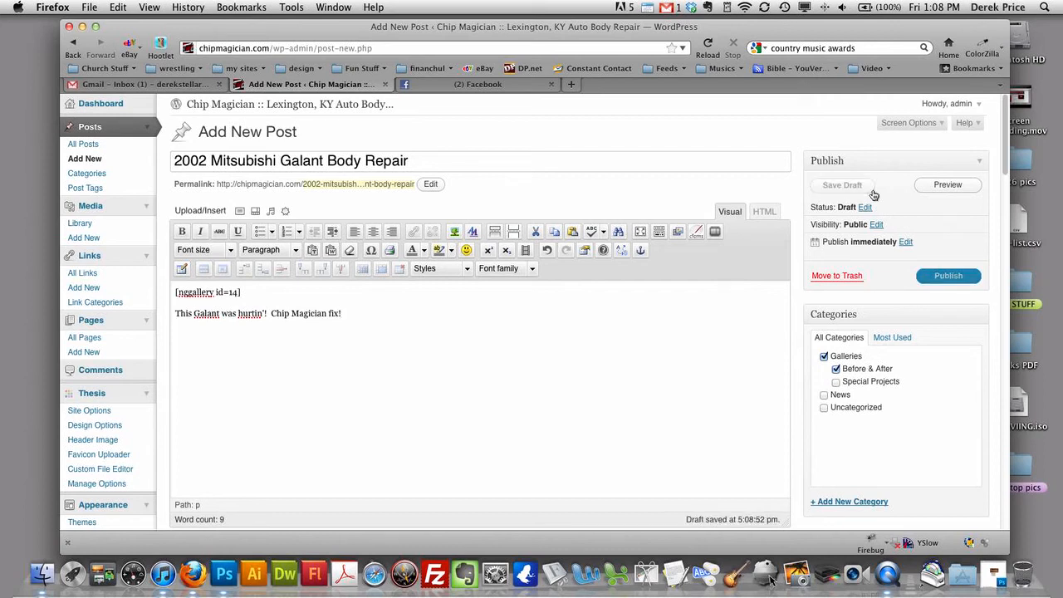
{"action": "left_click", "coordinate": [862, 194]}
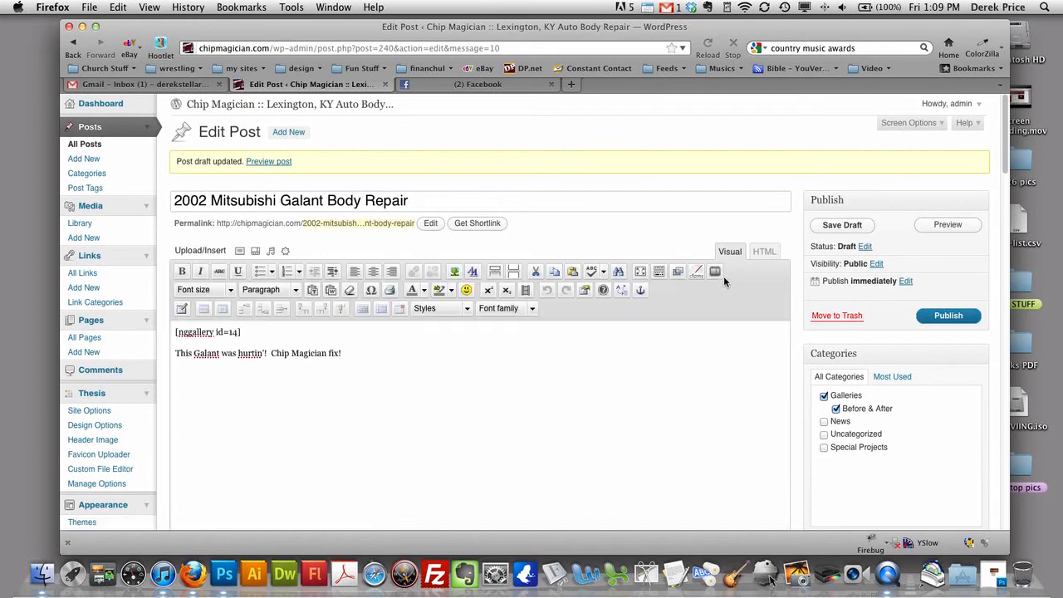
Preview the draft post, browse all the gallery's before and after repair photos in the enlarged image viewer, and close the viewer
{"action": "left_click", "coordinate": [949, 224]}
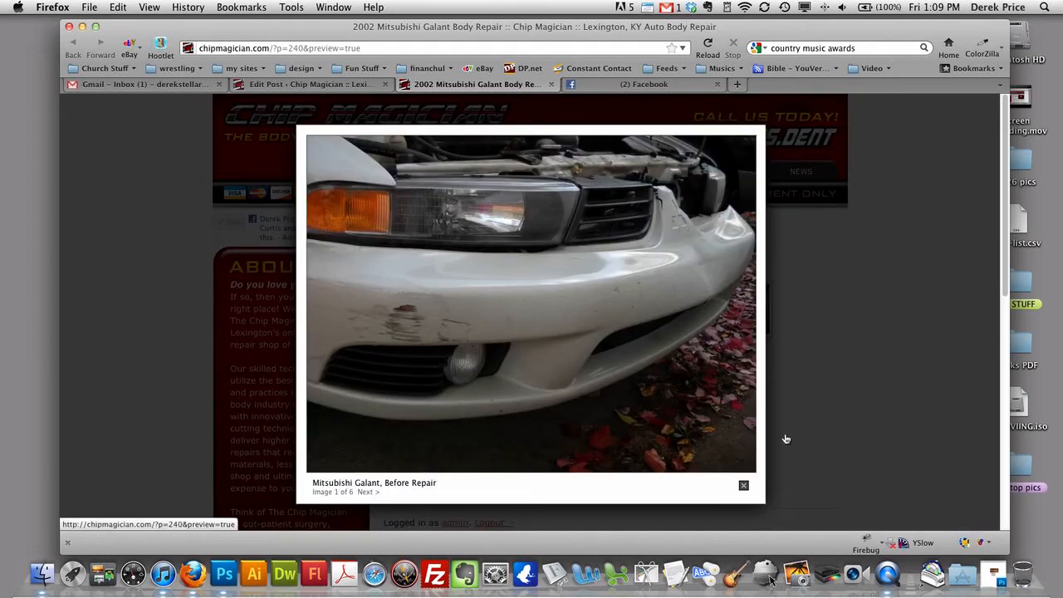
{"action": "left_click", "coordinate": [367, 493]}
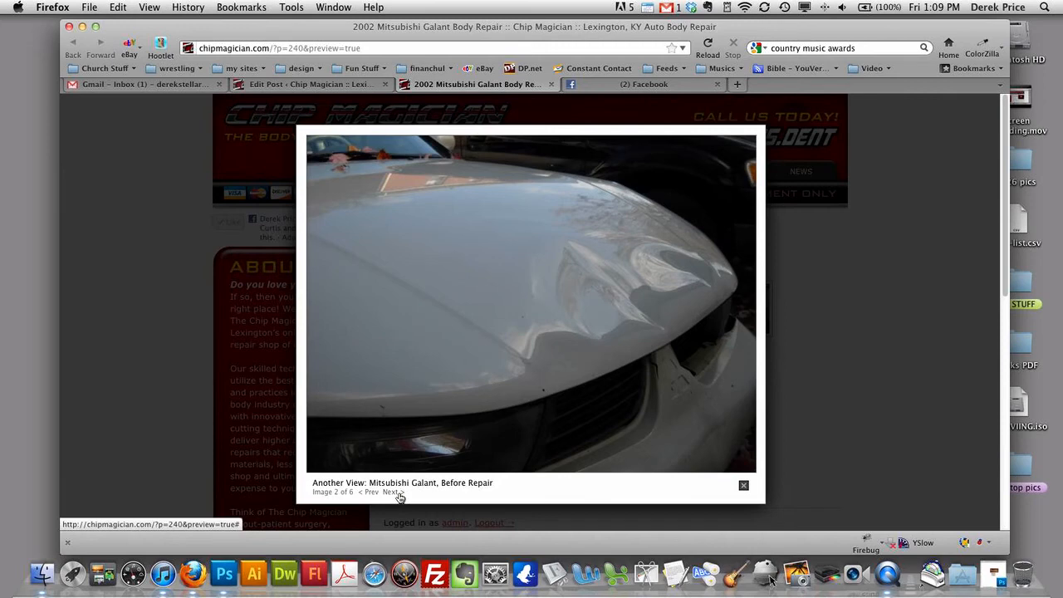
{"action": "left_click", "coordinate": [390, 492]}
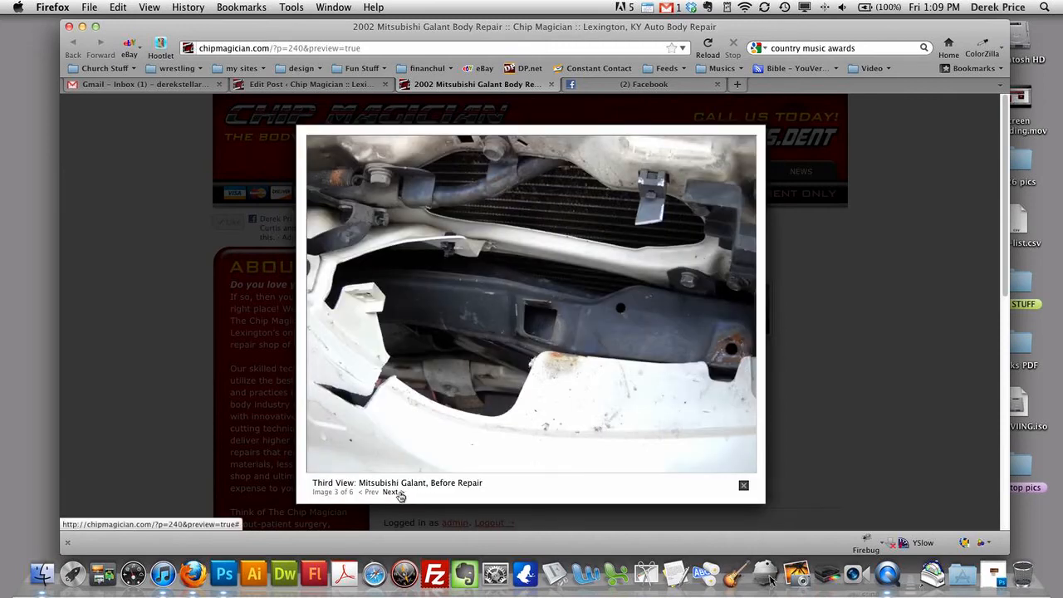
{"action": "left_click", "coordinate": [399, 493]}
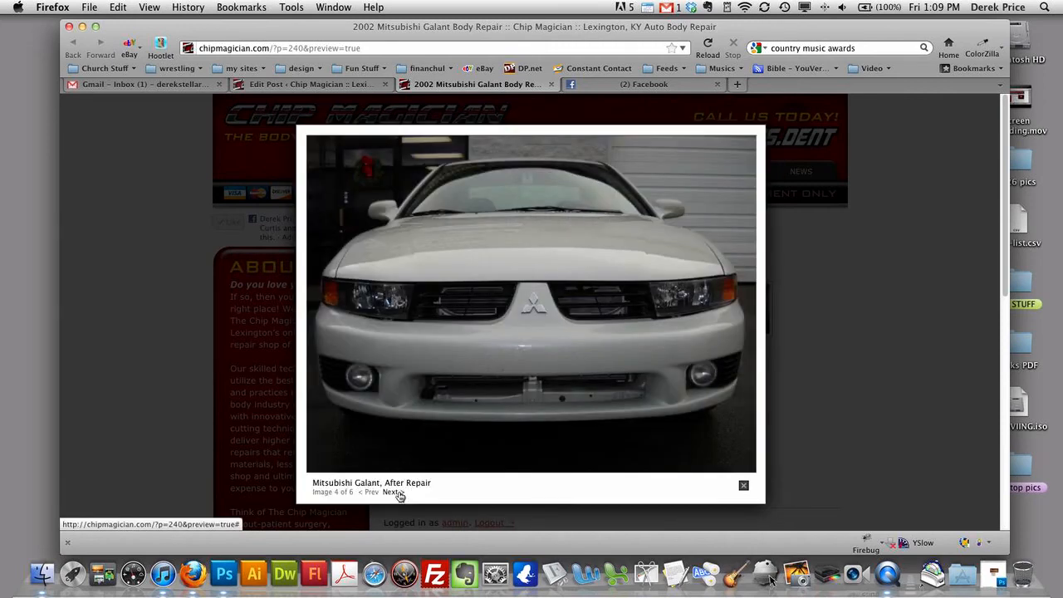
{"action": "left_click", "coordinate": [399, 495]}
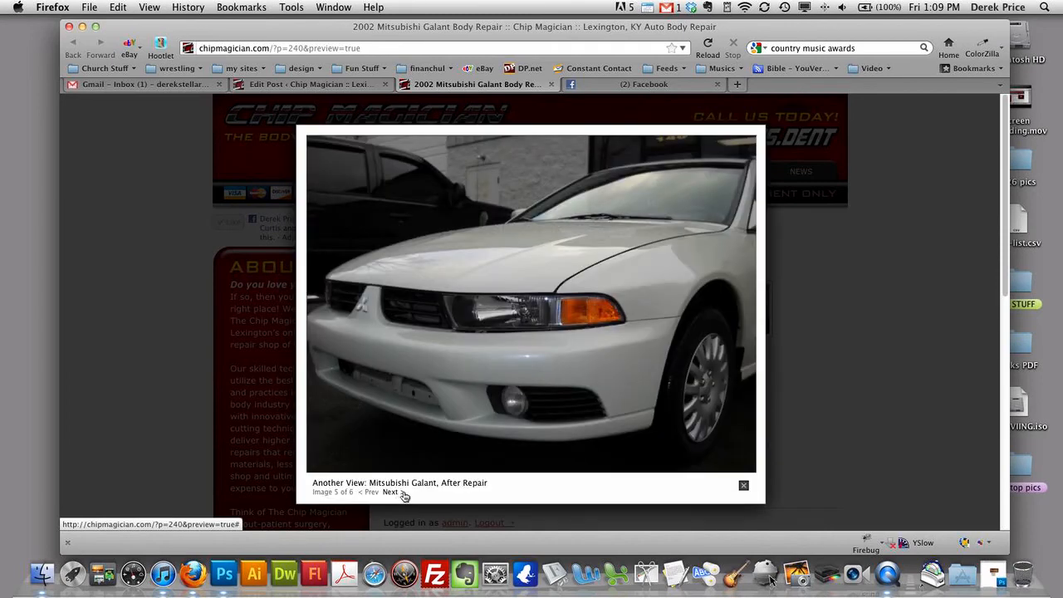
{"action": "left_click", "coordinate": [402, 493]}
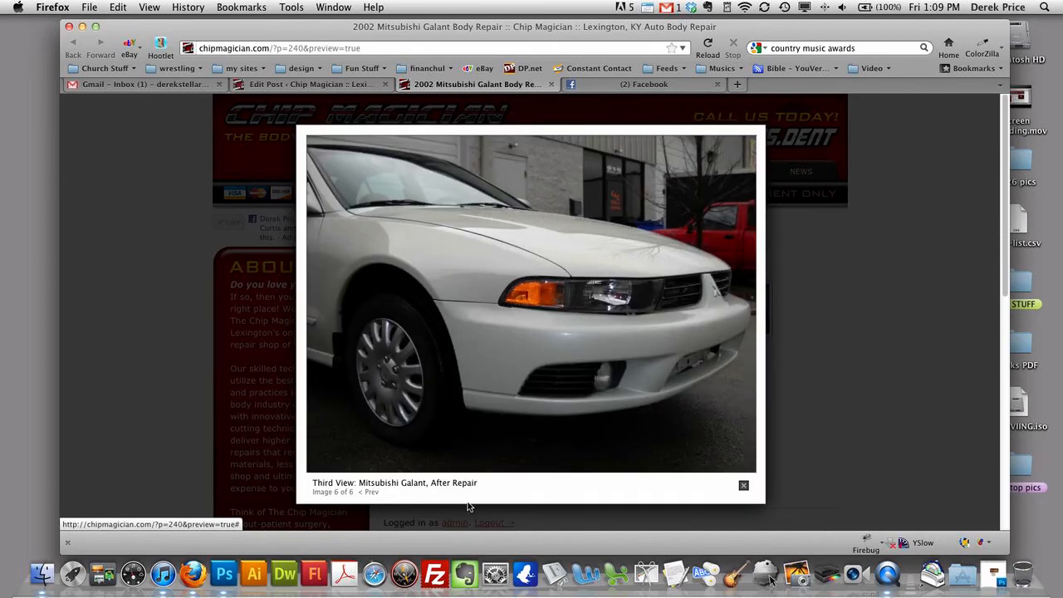
{"action": "left_click", "coordinate": [743, 485]}
Check the previewed post's thumbnails, text, tags and comment form, and close the preview to return to the post editor
{"action": "scroll", "coordinate": [628, 407], "scroll_direction": "down", "scroll_amount": 2}
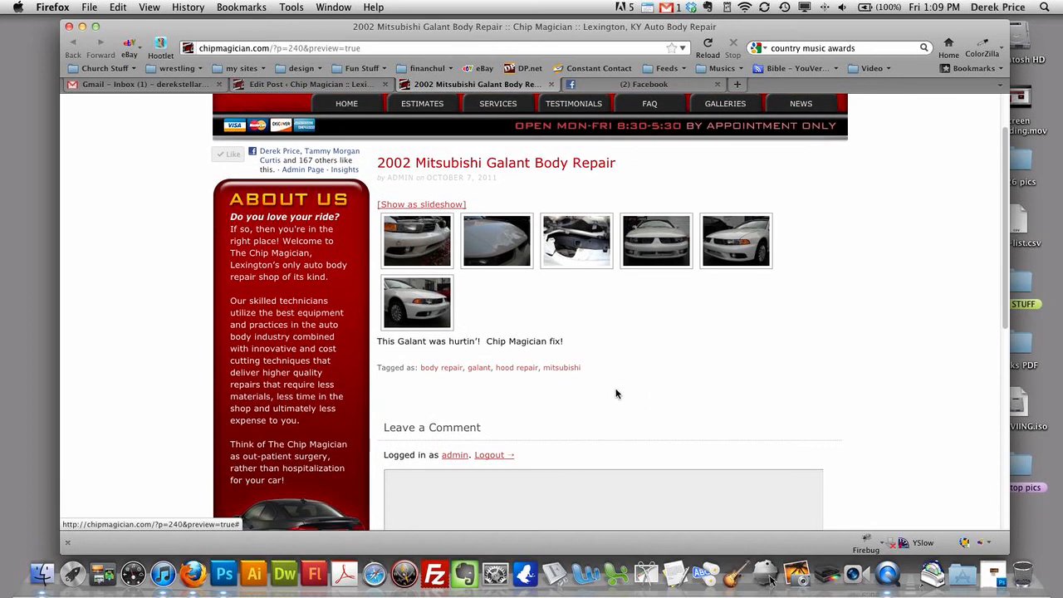
{"action": "scroll", "coordinate": [612, 349], "scroll_direction": "down", "scroll_amount": 2}
{"action": "scroll", "coordinate": [623, 353], "scroll_direction": "down", "scroll_amount": 2}
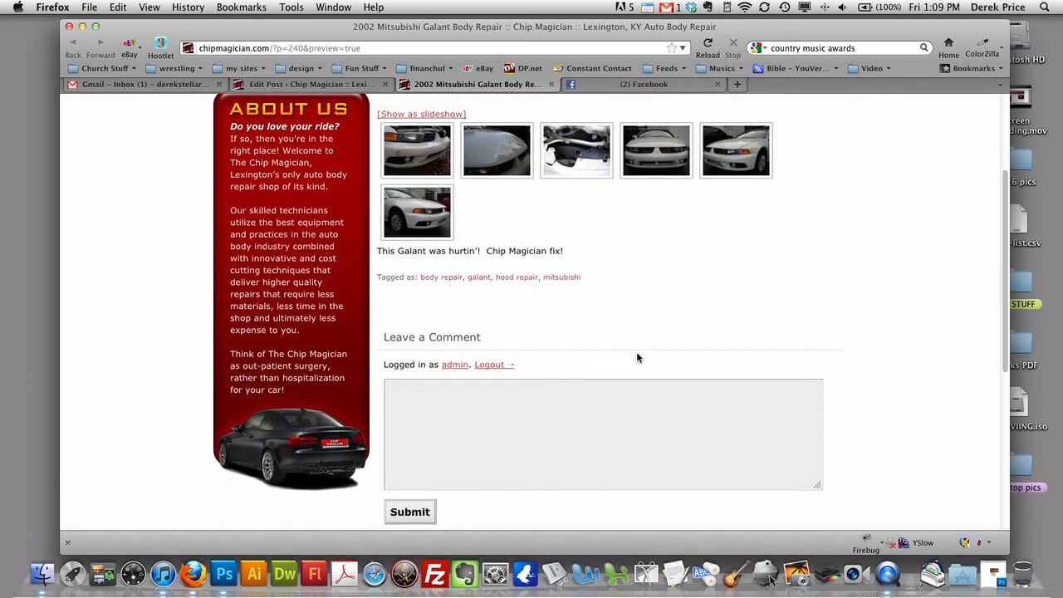
{"action": "scroll", "coordinate": [716, 286], "scroll_direction": "up", "scroll_amount": 5}
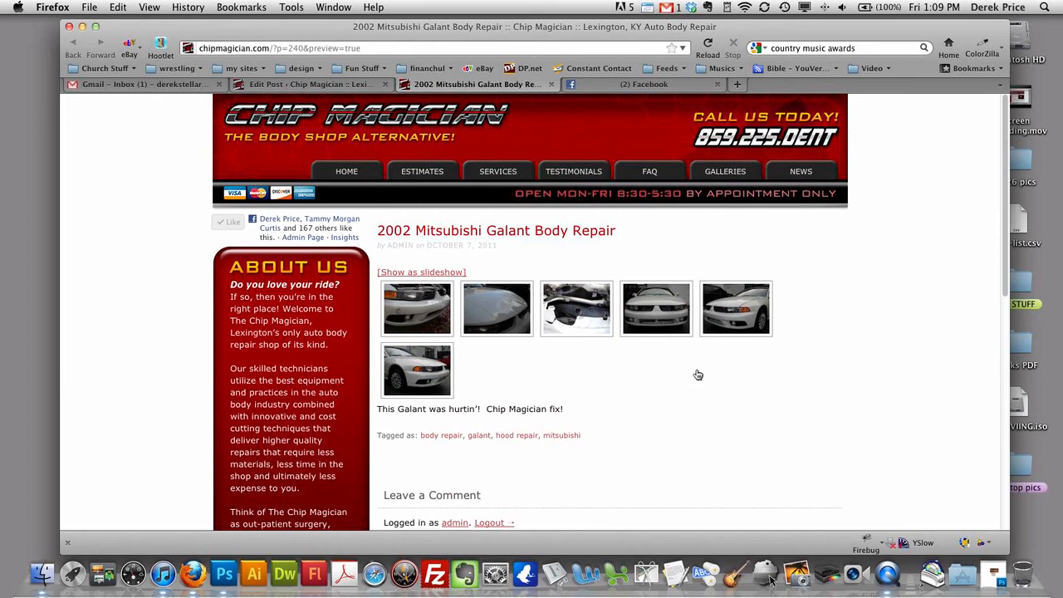
{"action": "left_click", "coordinate": [214, 40]}
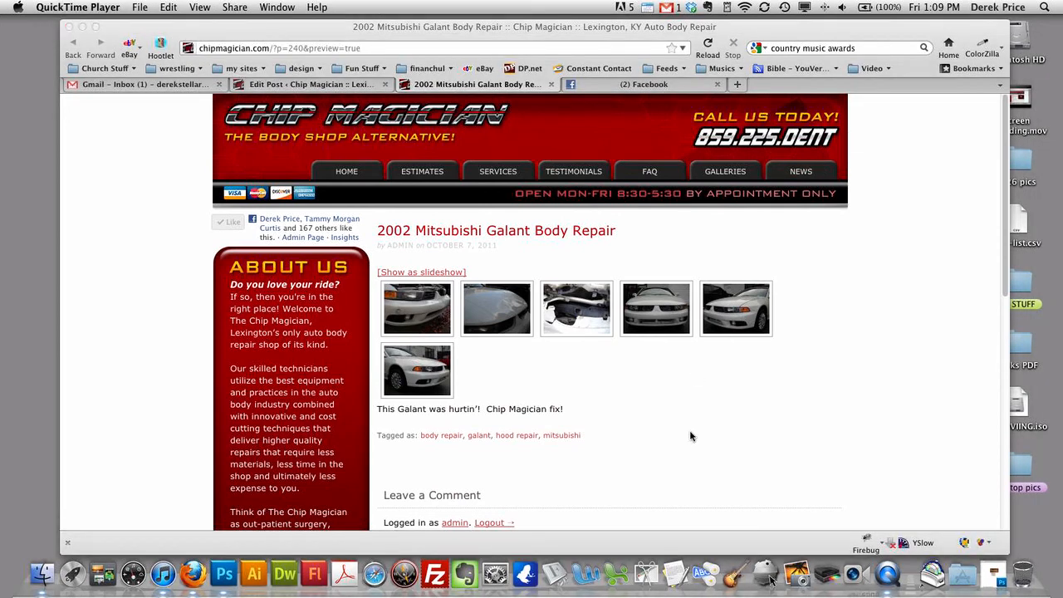
{"action": "left_click", "coordinate": [552, 93]}
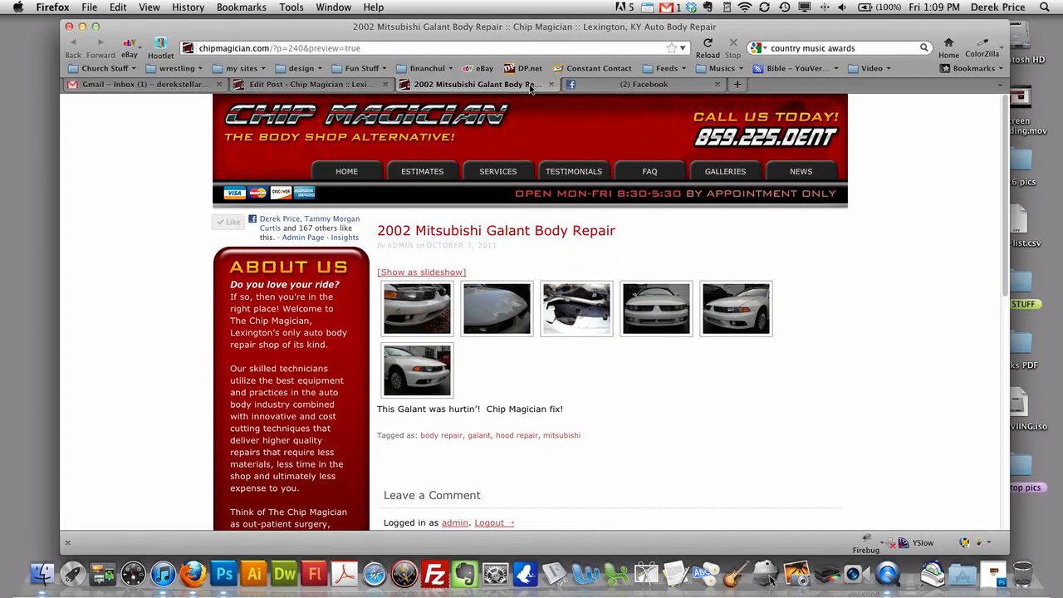
{"action": "left_click", "coordinate": [550, 84]}
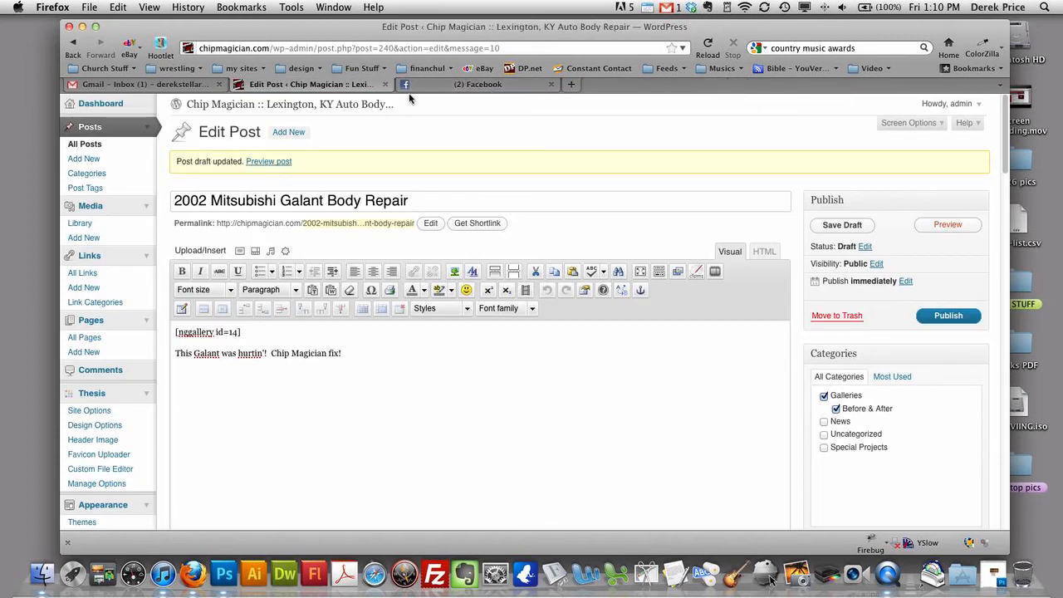
{"action": "left_click_drag", "start_coordinate": [369, 353], "coordinate": [201, 342]}
{"action": "left_click", "coordinate": [384, 355]}
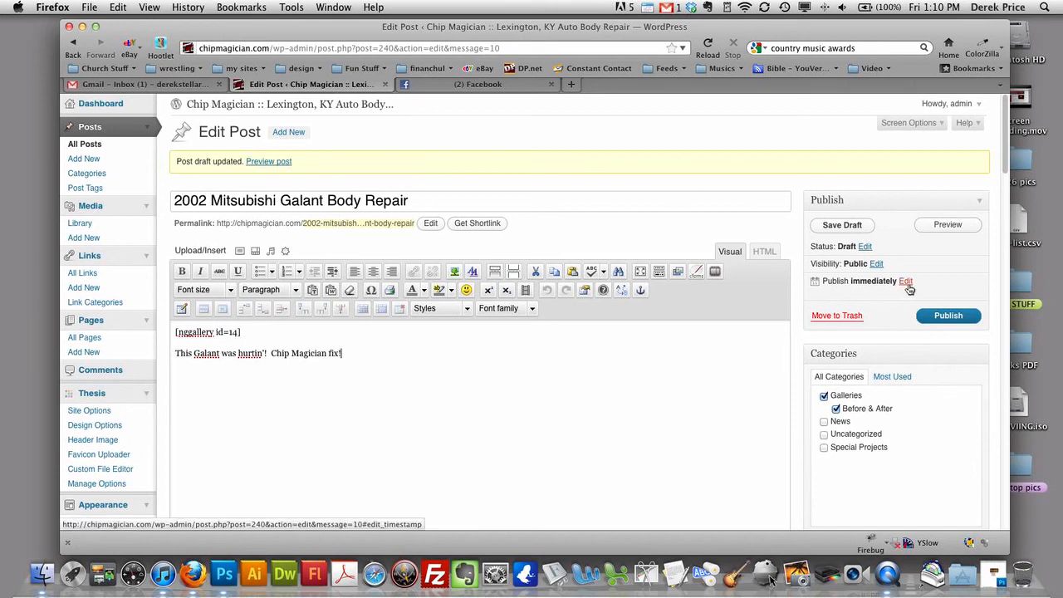
{"action": "scroll", "coordinate": [700, 377], "scroll_direction": "down", "scroll_amount": 5}
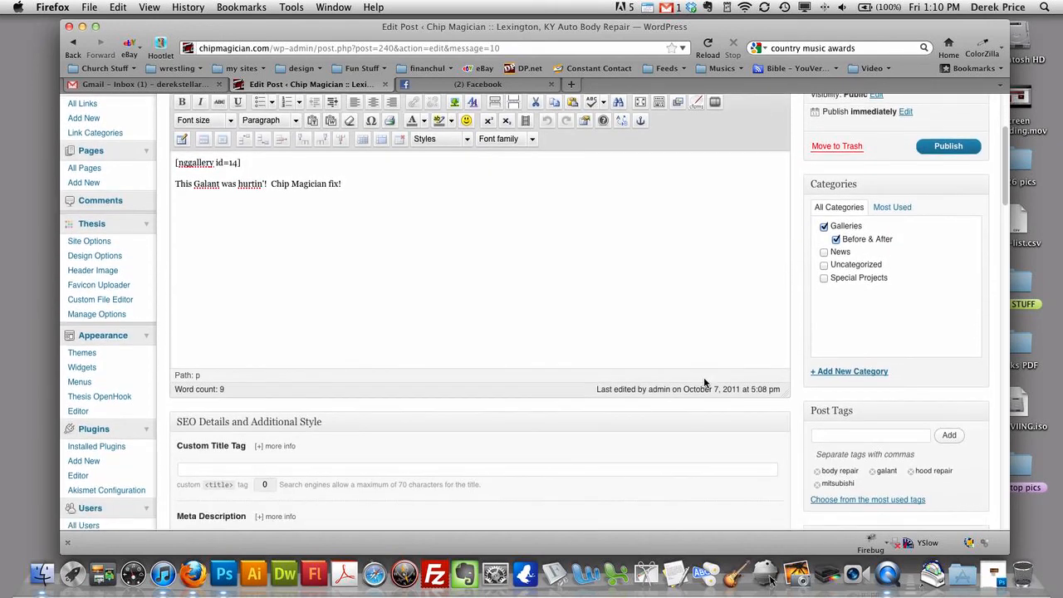
{"action": "scroll", "coordinate": [704, 382], "scroll_direction": "up", "scroll_amount": 5}
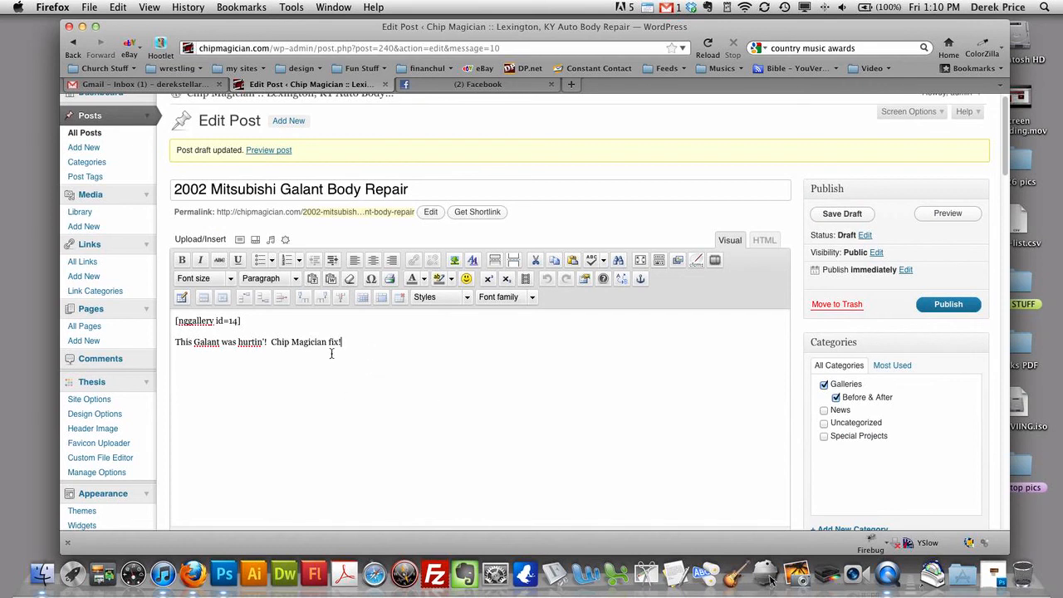
{"action": "left_click_drag", "start_coordinate": [336, 343], "coordinate": [176, 340]}
{"action": "left_click", "coordinate": [235, 343]}
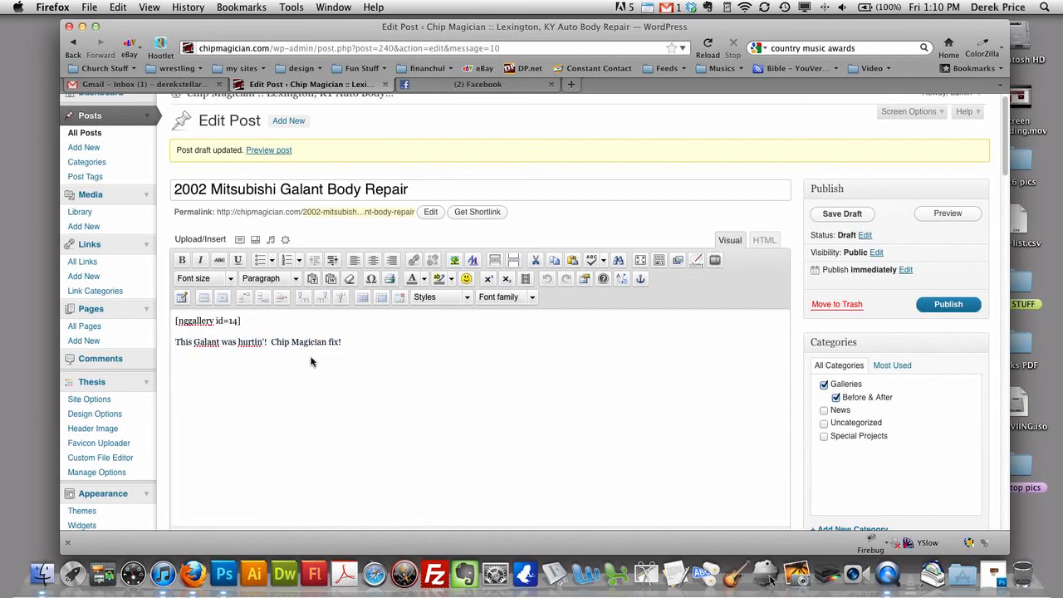